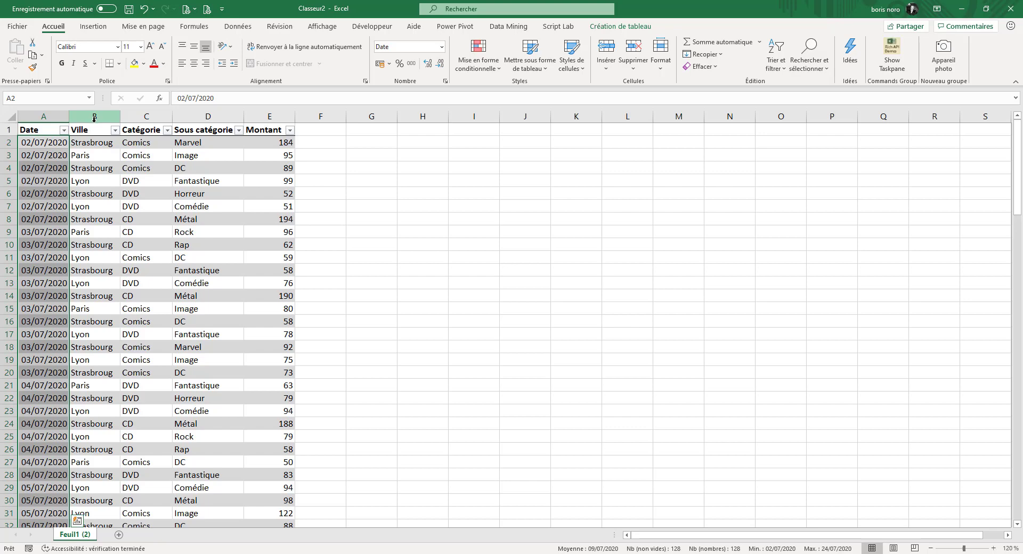
- Review the Date, Ville, Catégorie, Sous catégorie and Montant columns of the sales table
click(95, 119)
click(140, 125)
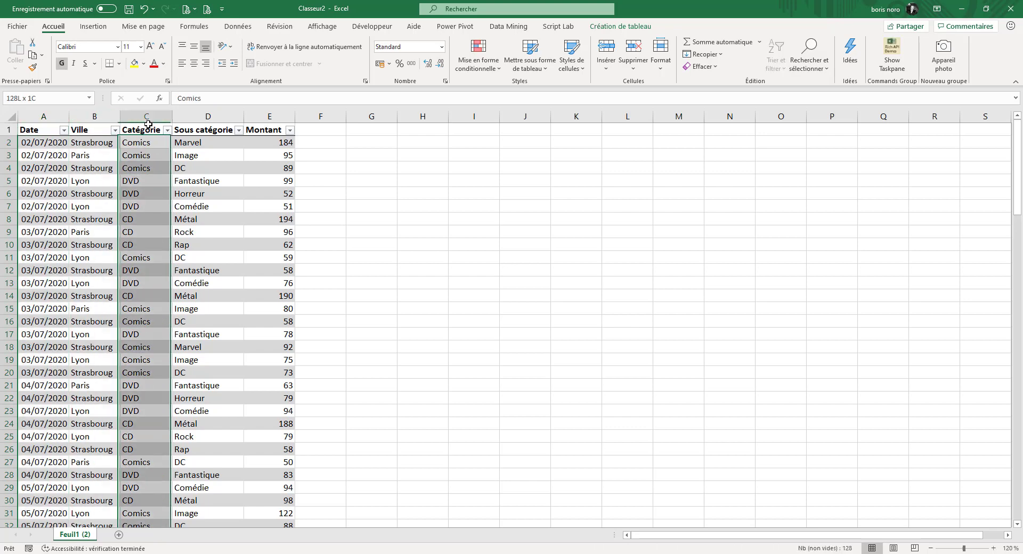
click(192, 125)
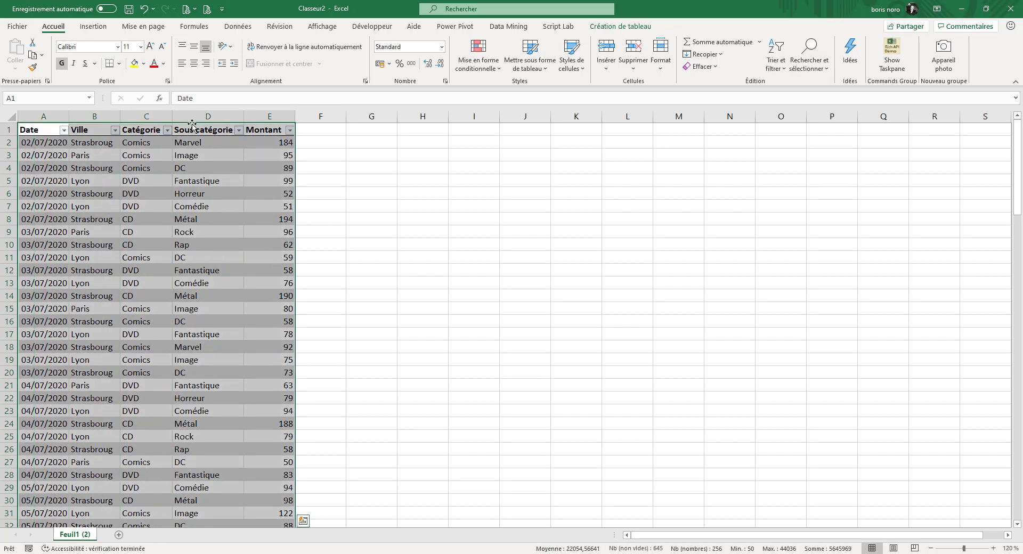
click(193, 125)
click(269, 125)
click(418, 171)
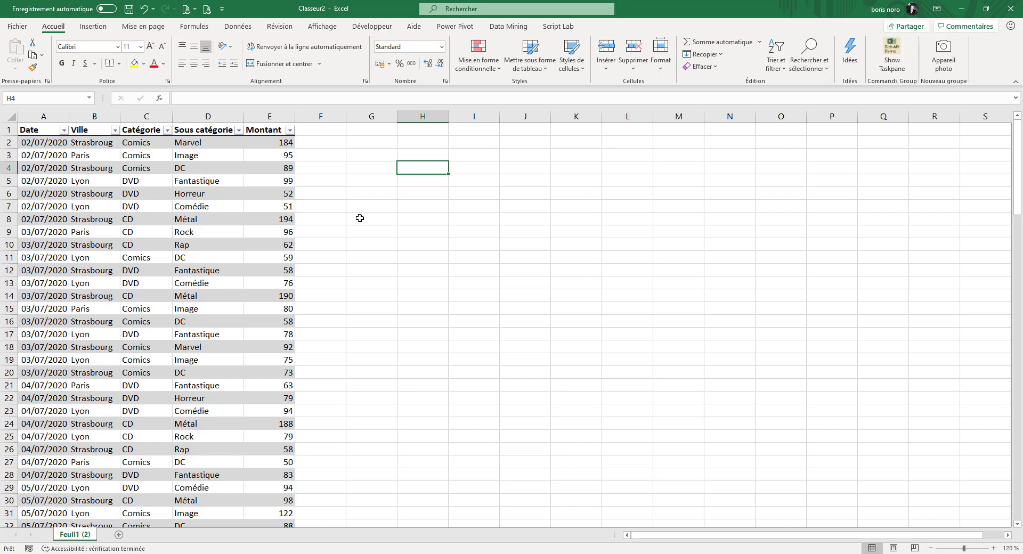
- Create a pivot table on a new worksheet from the Power Pivot data model holding T_ventes
click(94, 156)
click(454, 26)
click(182, 53)
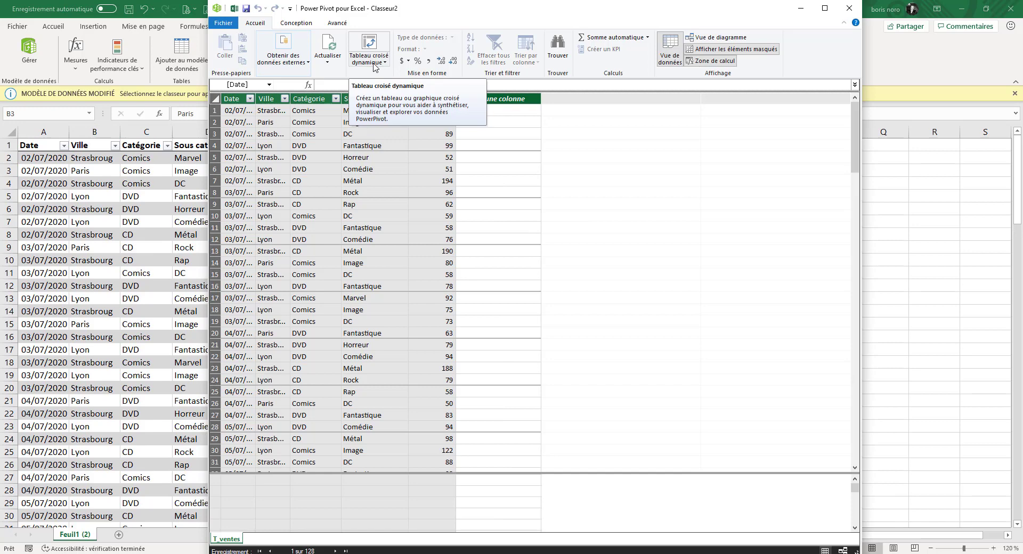
click(375, 66)
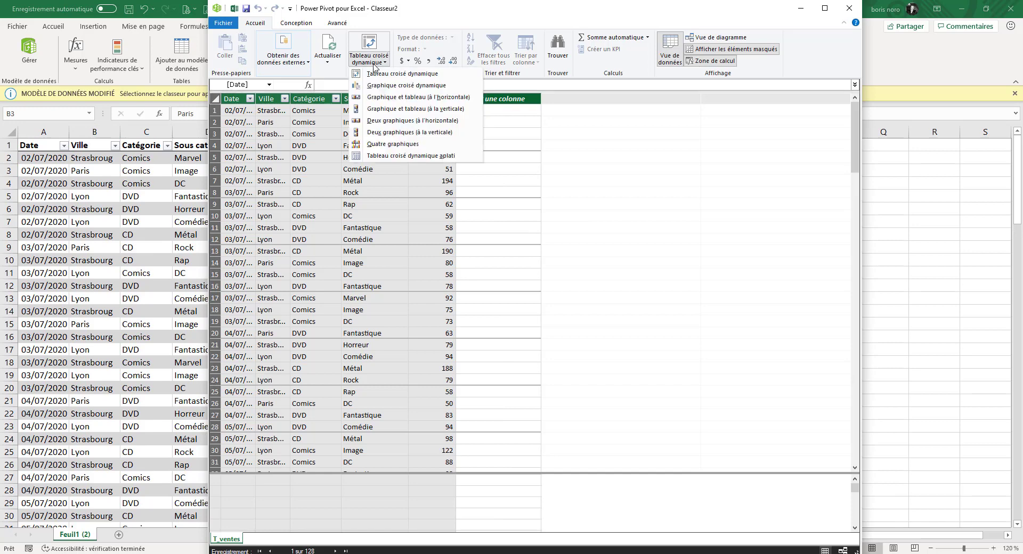
click(380, 75)
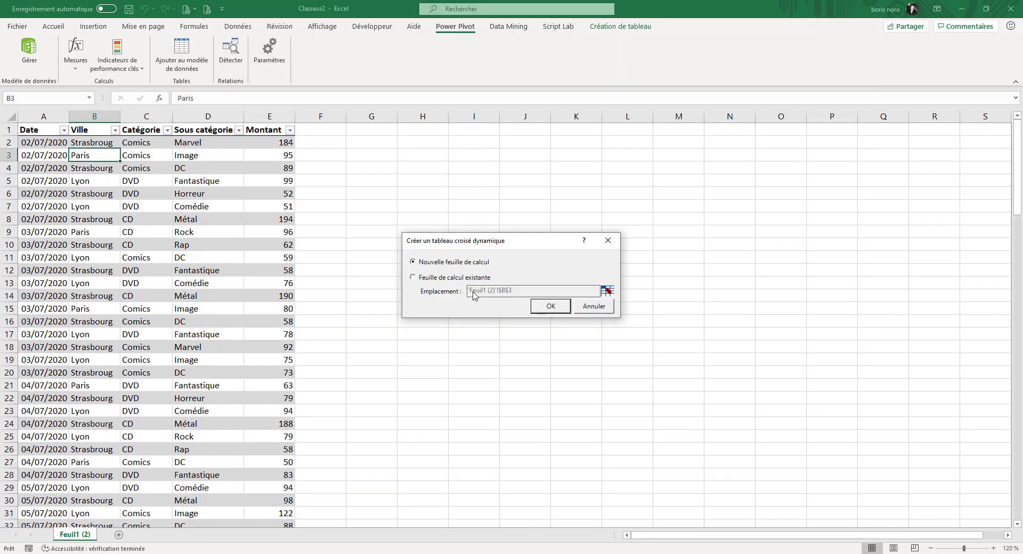
click(563, 313)
- Lay out the pivot table with Catégorie from T_ventes in the rows and Ville in the columns
click(848, 193)
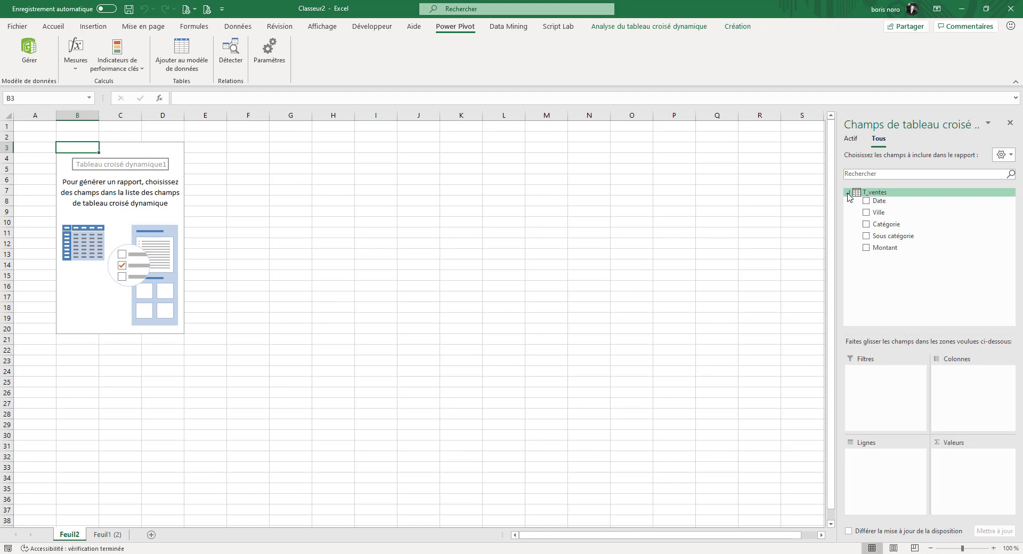
drag(869, 228, 885, 471)
drag(879, 212, 966, 388)
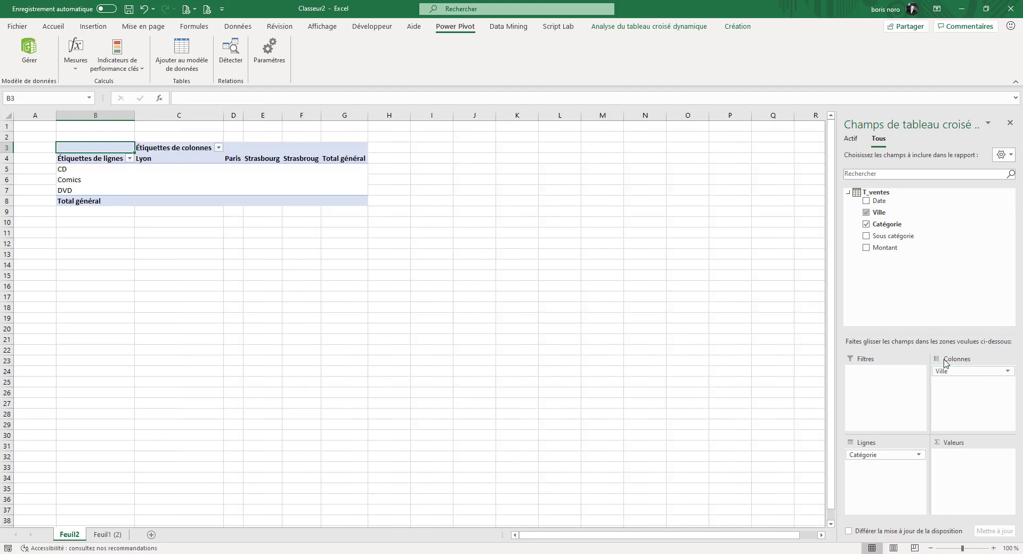
- Define a new measure Total_ventes in T_ventes with the formula =SUM(T_ventes[Montant])
click(75, 72)
click(81, 86)
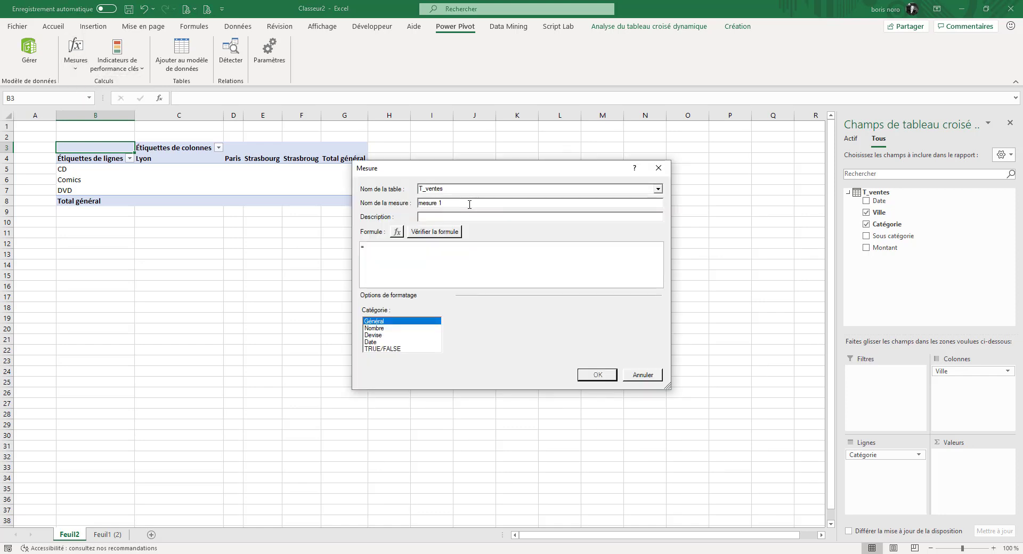
text(Totlal_ventes)
text(SUM(T_ventes[Montant])
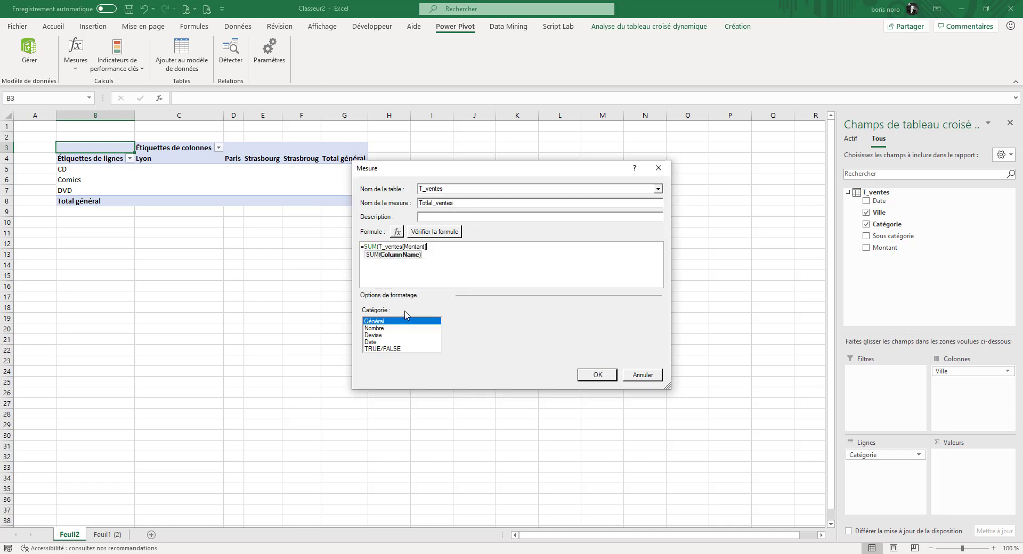
text())
- Format the sales total measure as a number without decimals and add it to the pivot table
click(374, 328)
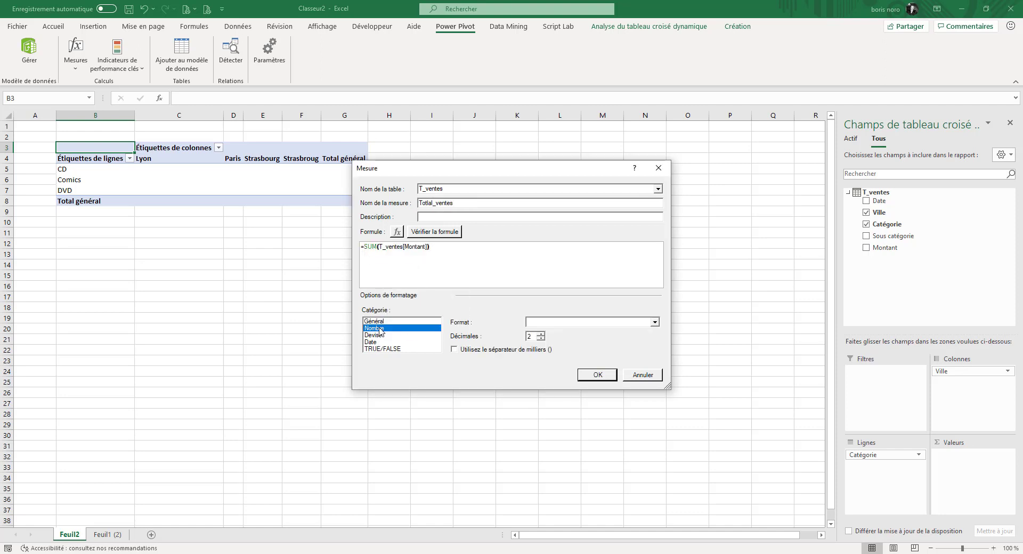
click(541, 340)
key(Return)
- Enter the label "all" in cell B11 below the pivot table
click(86, 234)
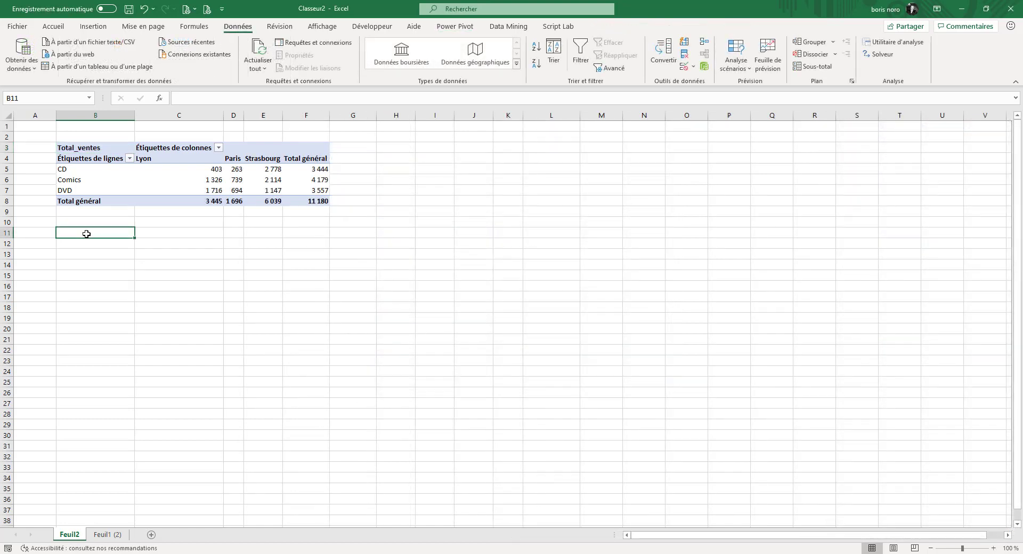
text(all)
key(Return)
key(Return)
key(Return)
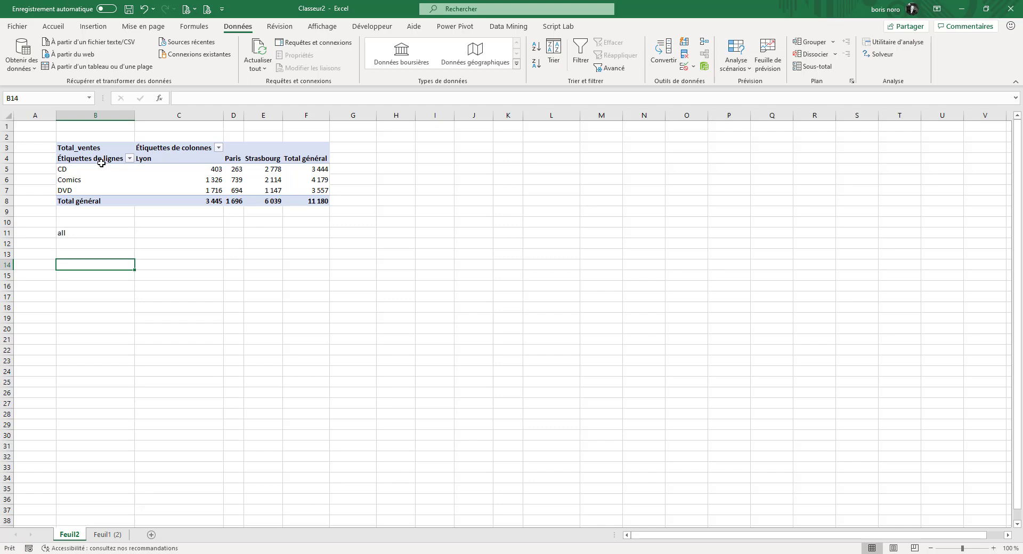
- Copy the whole Total_ventes pivot table and paste it at cell B13, under the "all" label
click(85, 147)
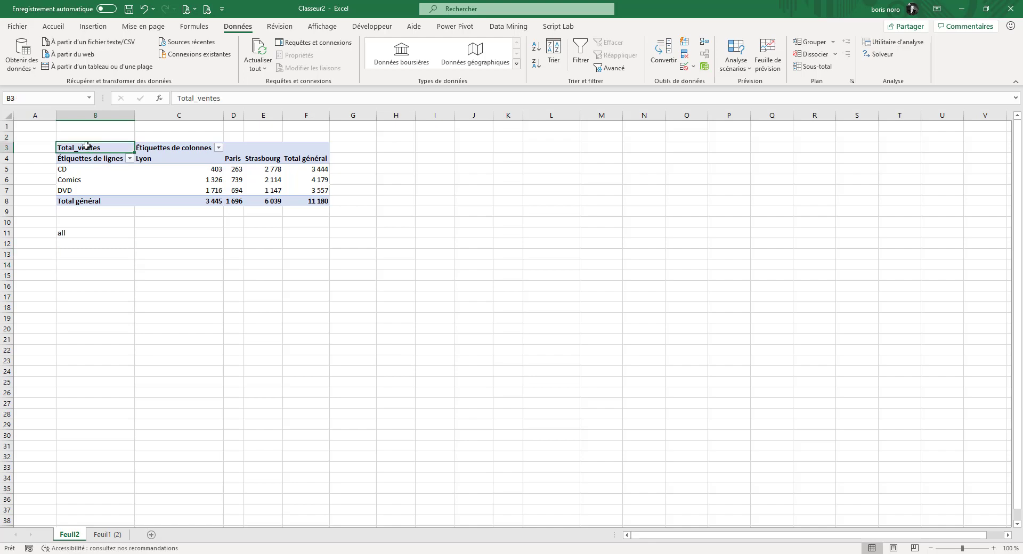
key(ctrl+a)
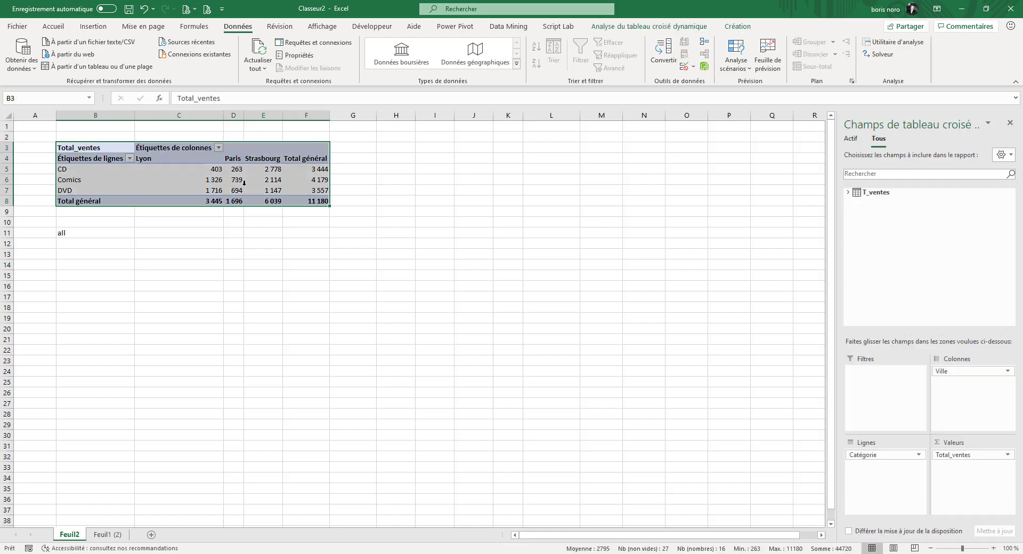
right_click(103, 153)
click(128, 161)
click(75, 254)
right_click(75, 254)
click(101, 310)
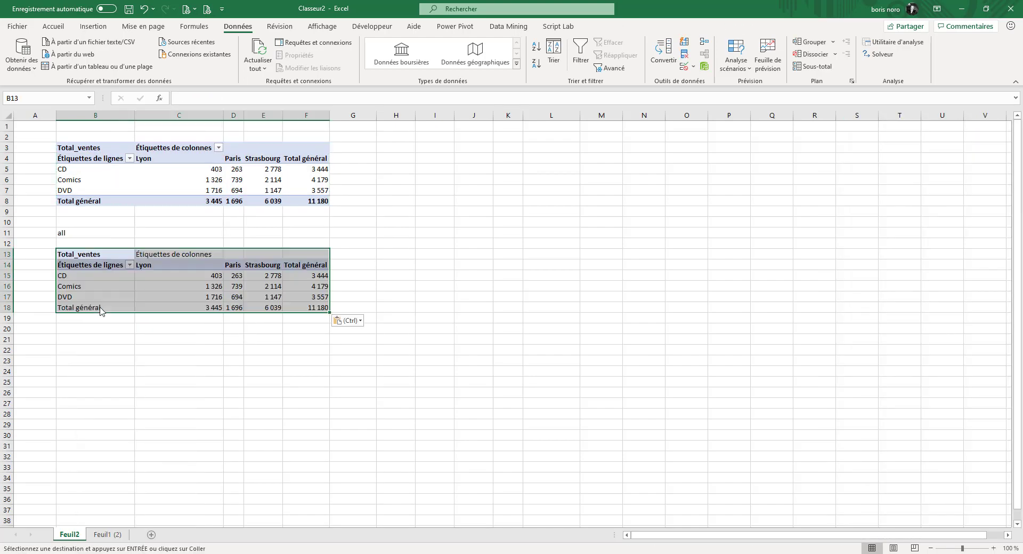
- Start a new Power Pivot measure named All in T_ventes for the copied pivot table
click(230, 285)
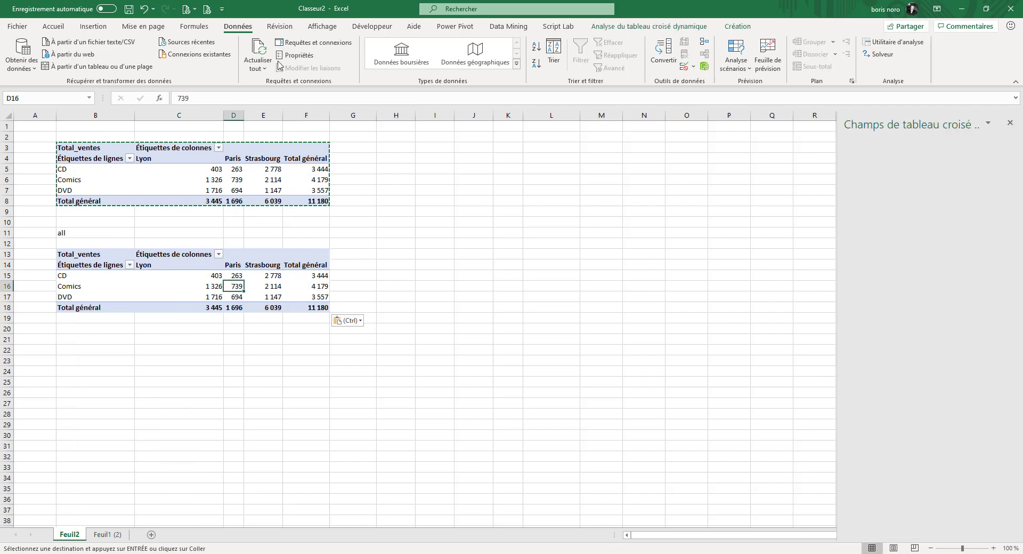
click(455, 26)
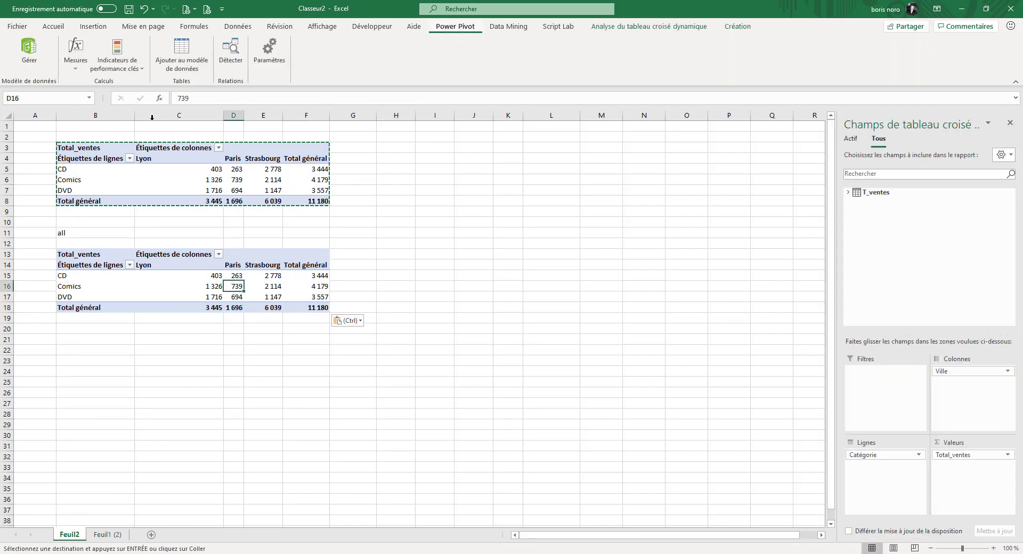
click(74, 71)
click(85, 83)
text(All)
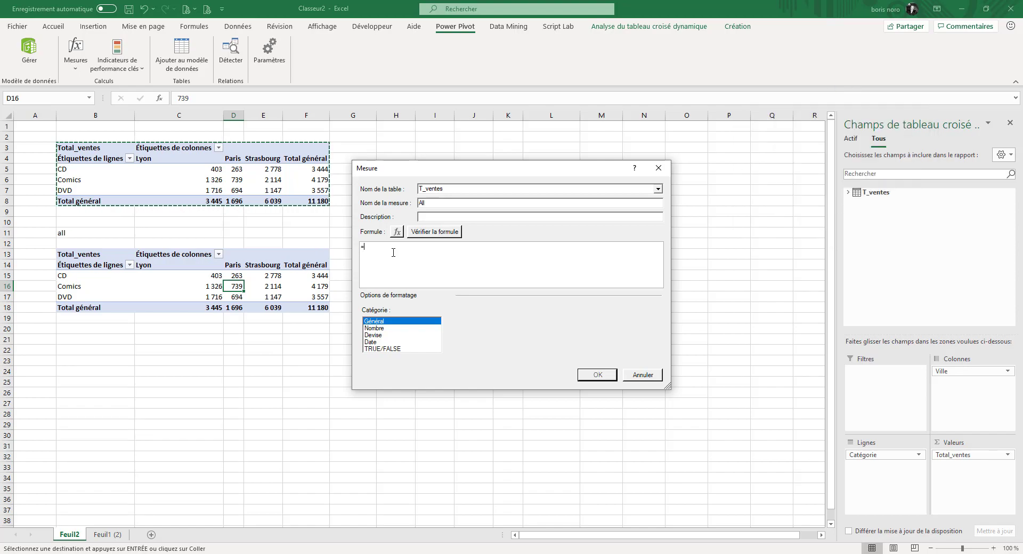
- Enter the measure formula =CALCULATE([Total_ventes];ALL(T_ventes)) and check it for errors
text(CALCULATE()
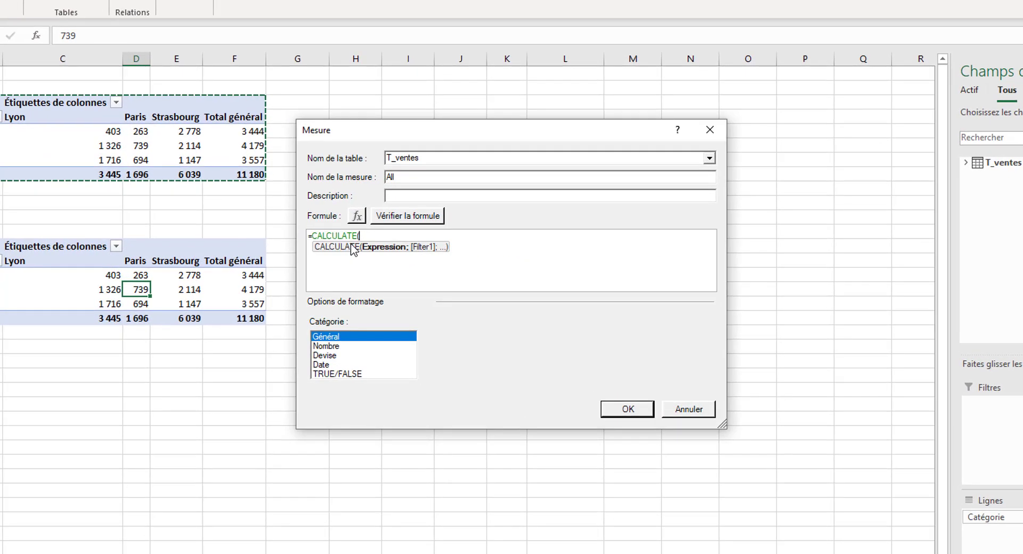
text([Tot)
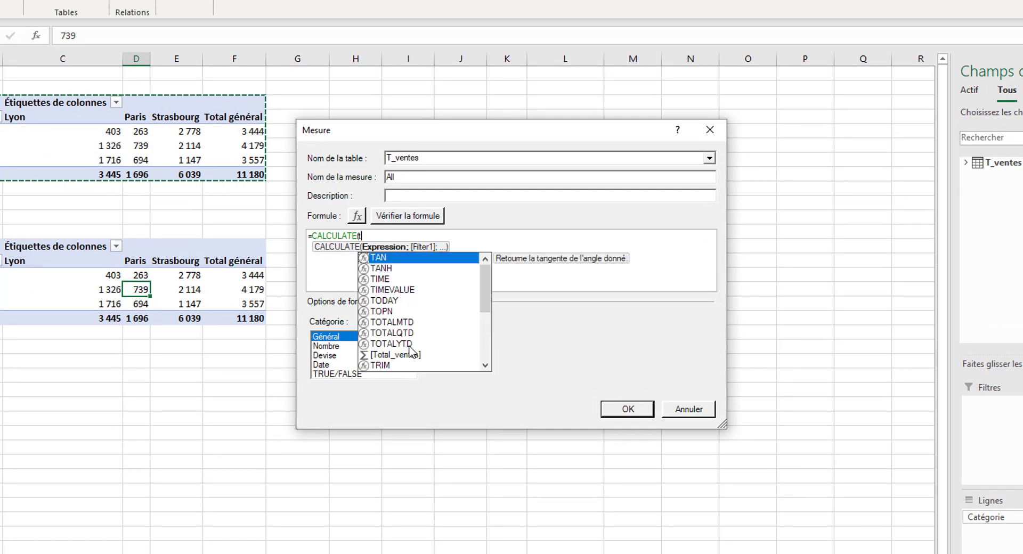
double_click(413, 355)
text(;)
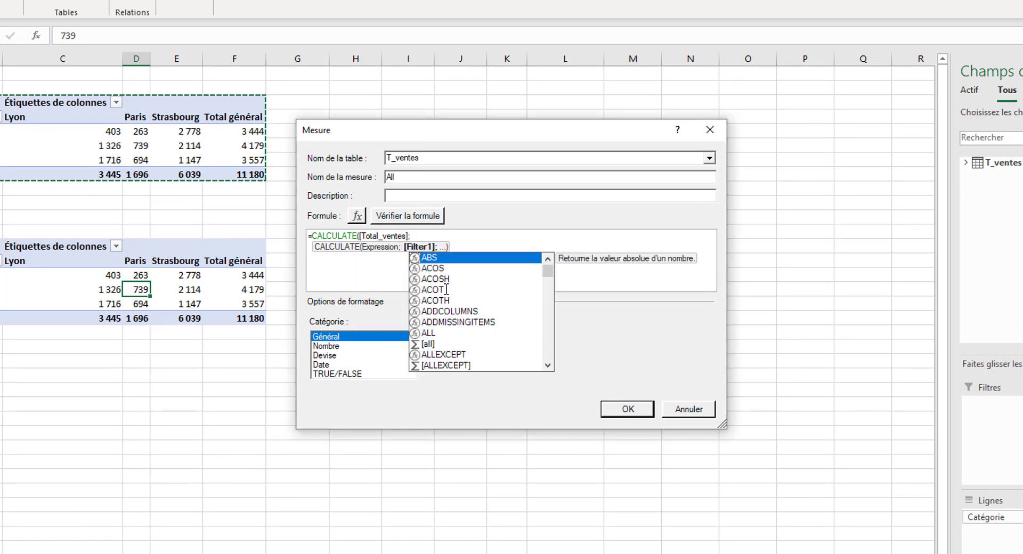
text(a)
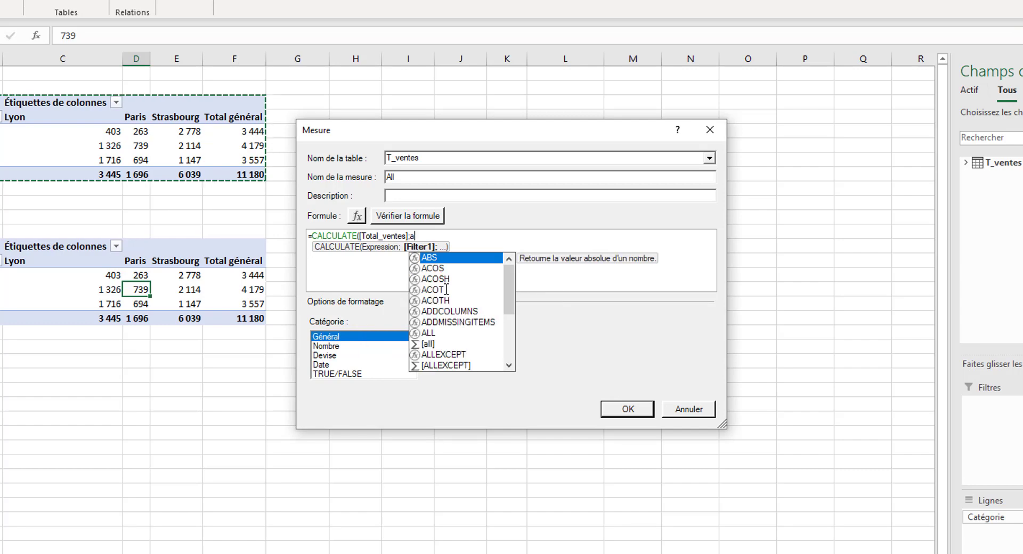
double_click(430, 333)
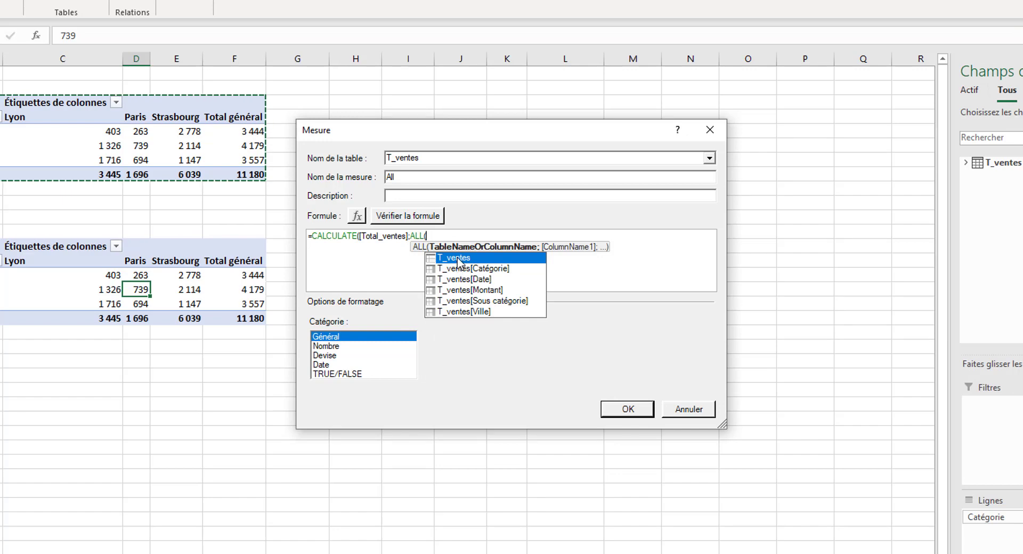
double_click(460, 259)
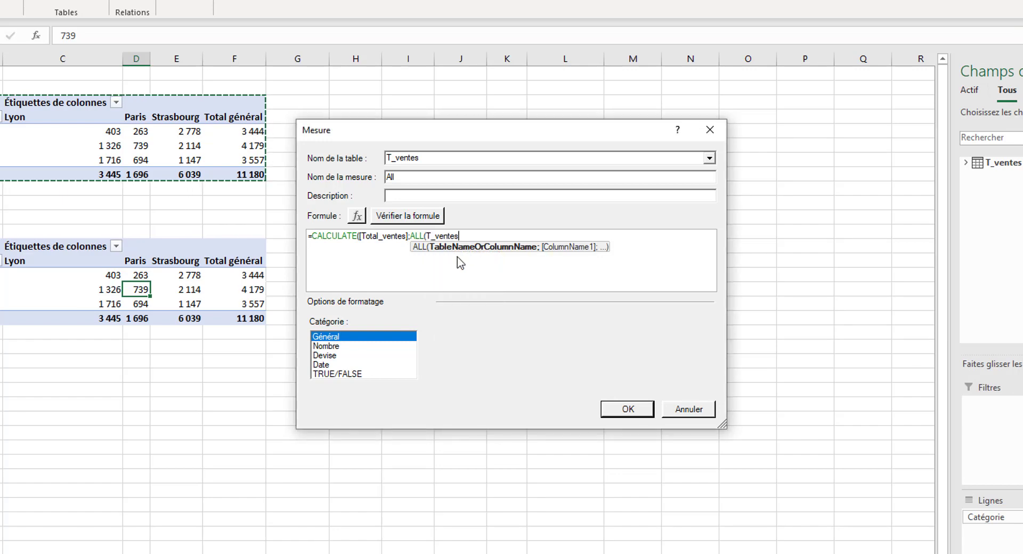
text()))
click(407, 215)
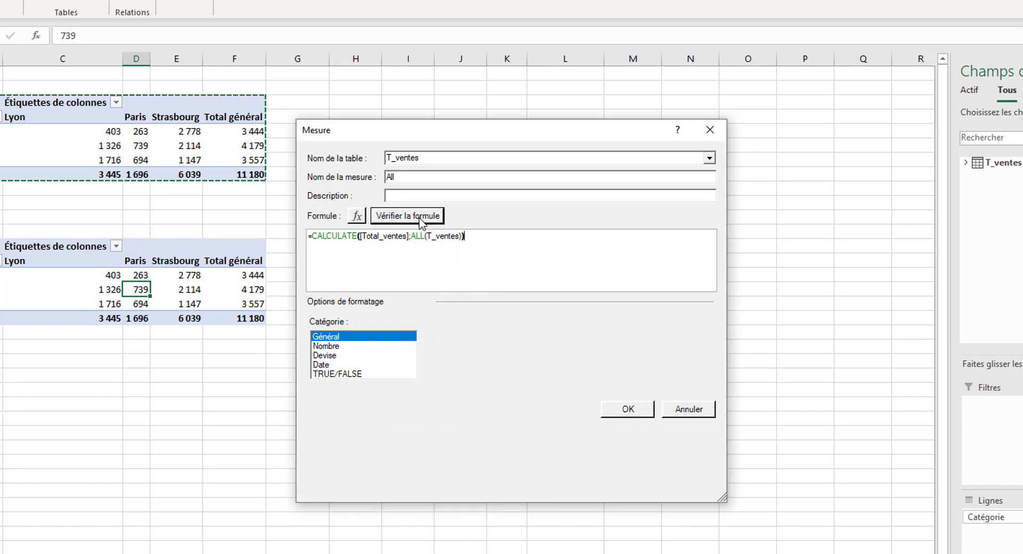
- Format the ALL measure as a decimal number with 0 decimals and add it to the copied pivot table
click(330, 420)
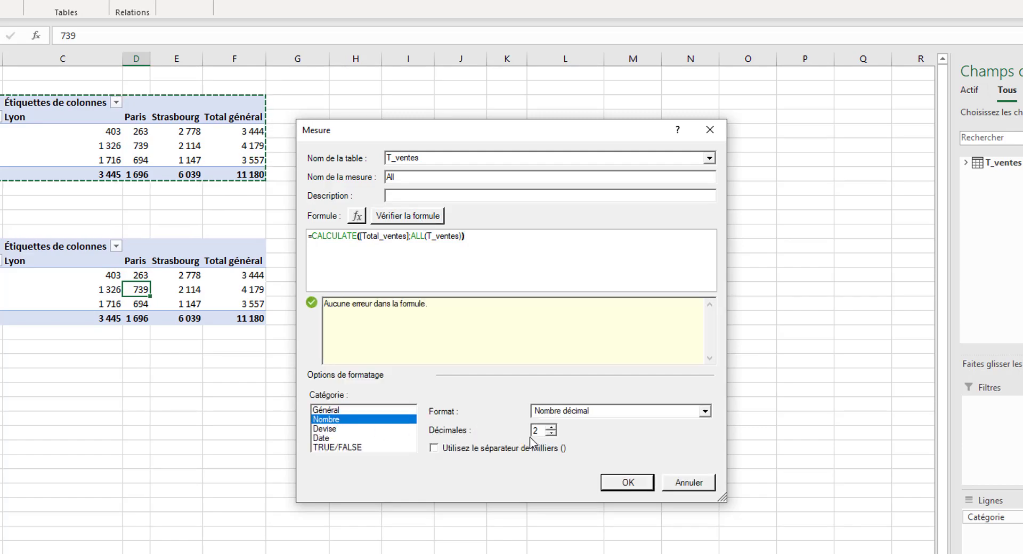
click(551, 435)
click(551, 435)
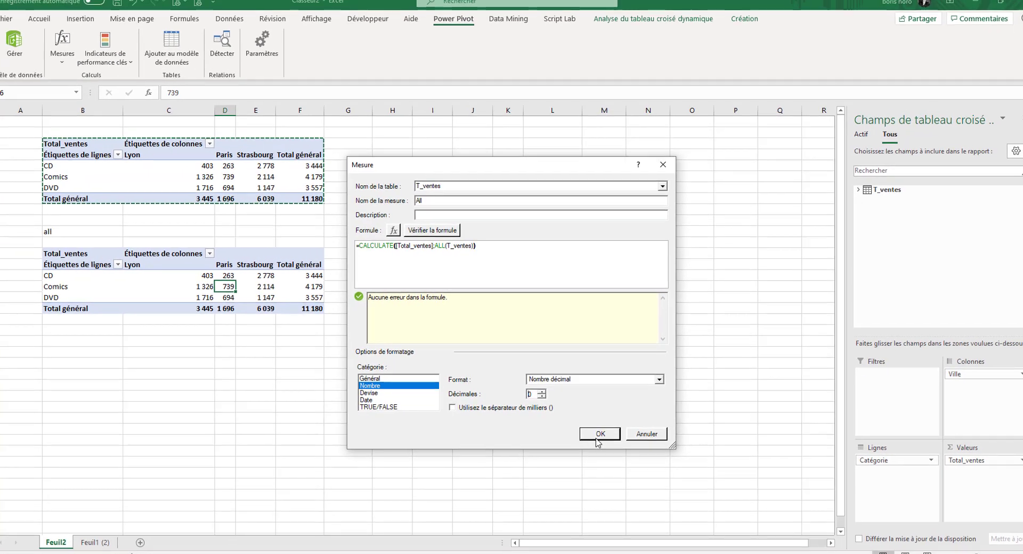
click(599, 433)
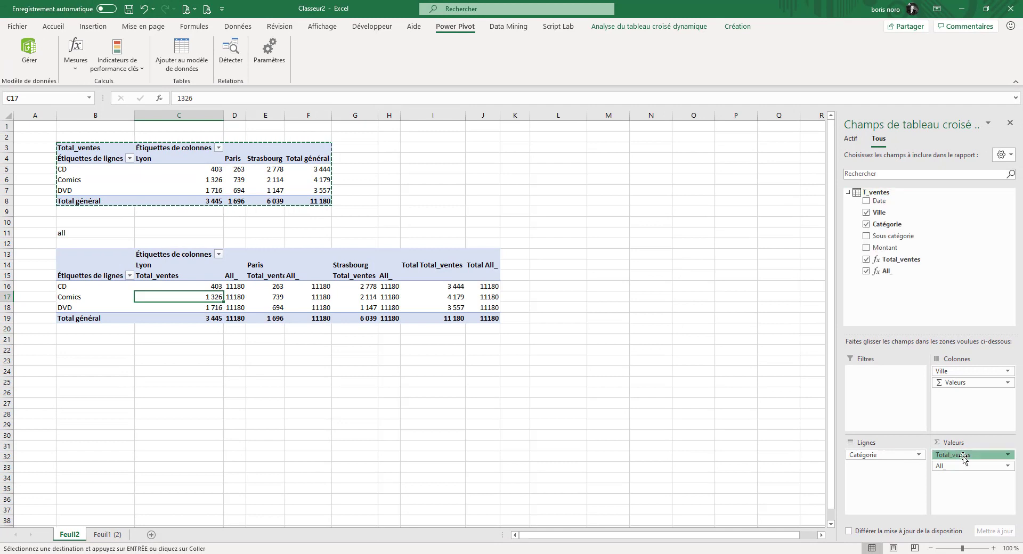
- Remove Total_ventes from the values of the copied pivot table, keeping only the All_ measure
drag(964, 459, 949, 292)
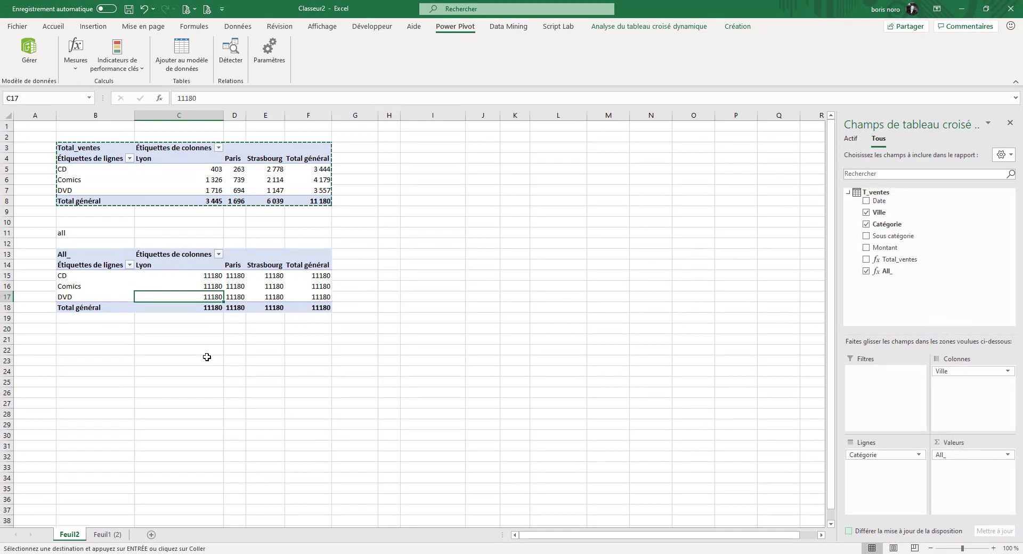
click(163, 347)
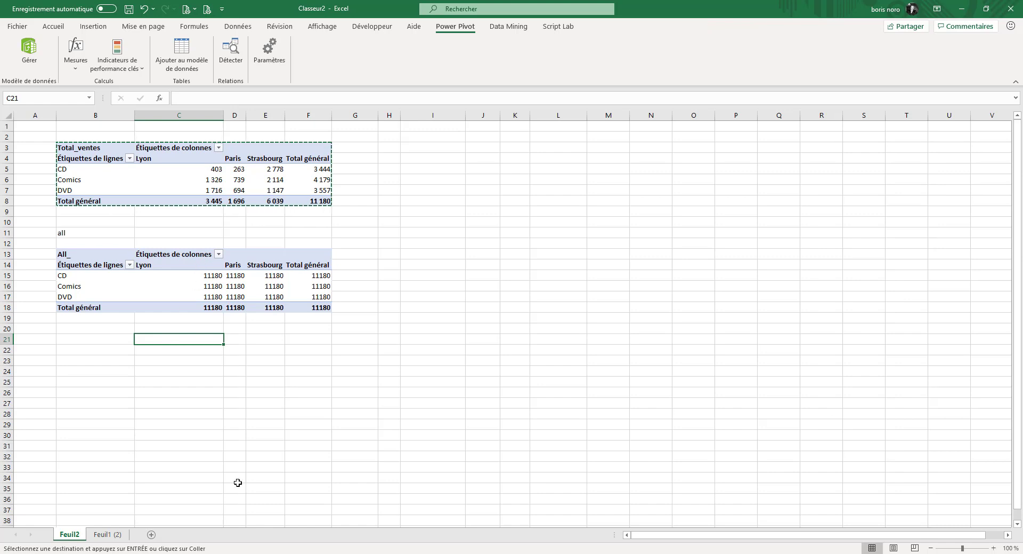
- Examine the All_ values across the city columns and category rows of the copied pivot table
click(154, 264)
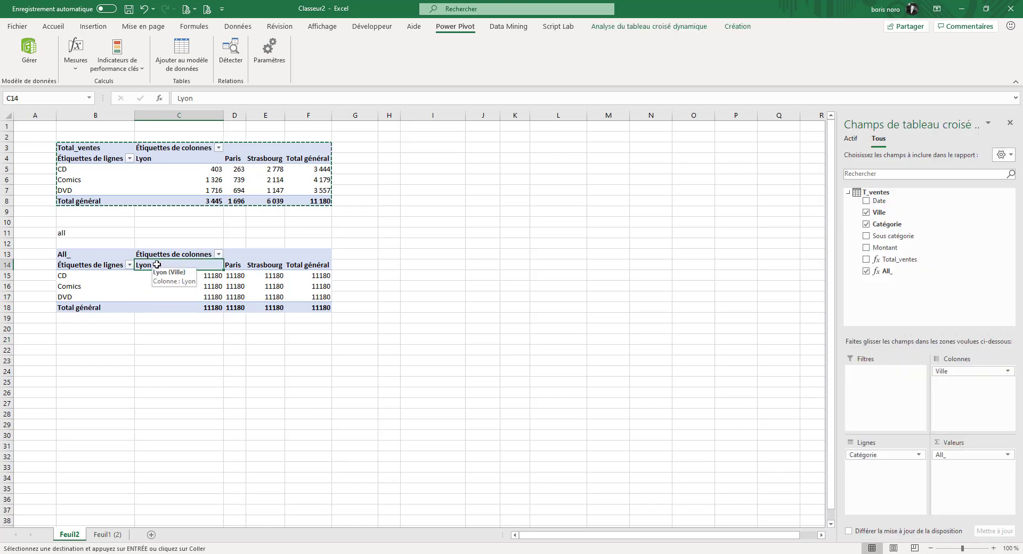
drag(197, 268, 265, 265)
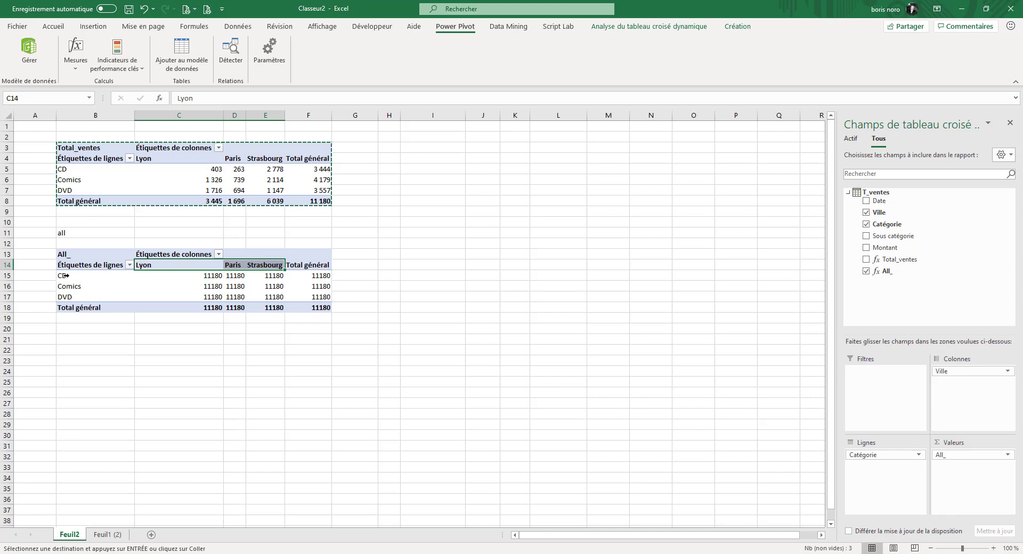
click(62, 275)
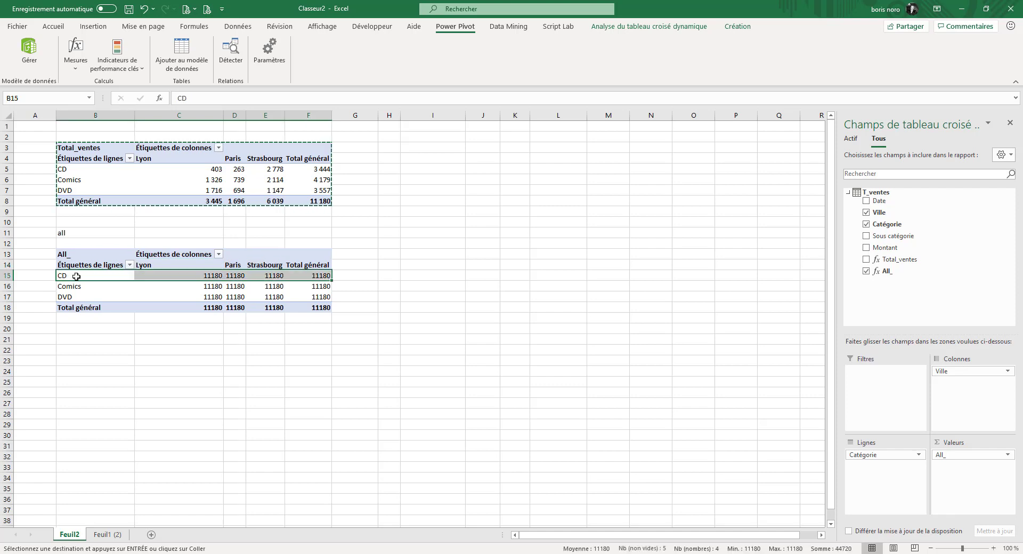
drag(86, 273, 78, 297)
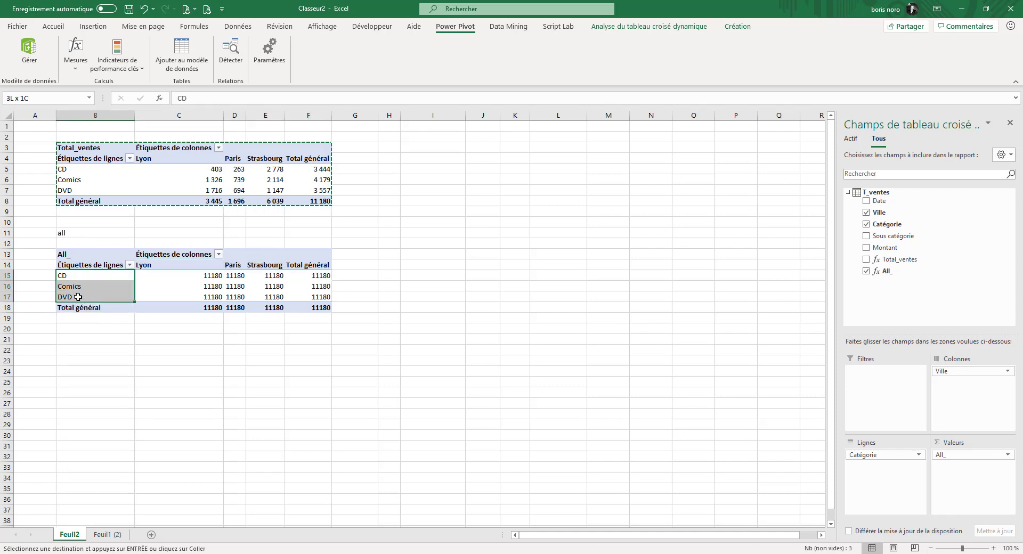
- Compare the All_ values in the CD and Comics rows by city, along with the city and category labels
click(270, 429)
click(204, 278)
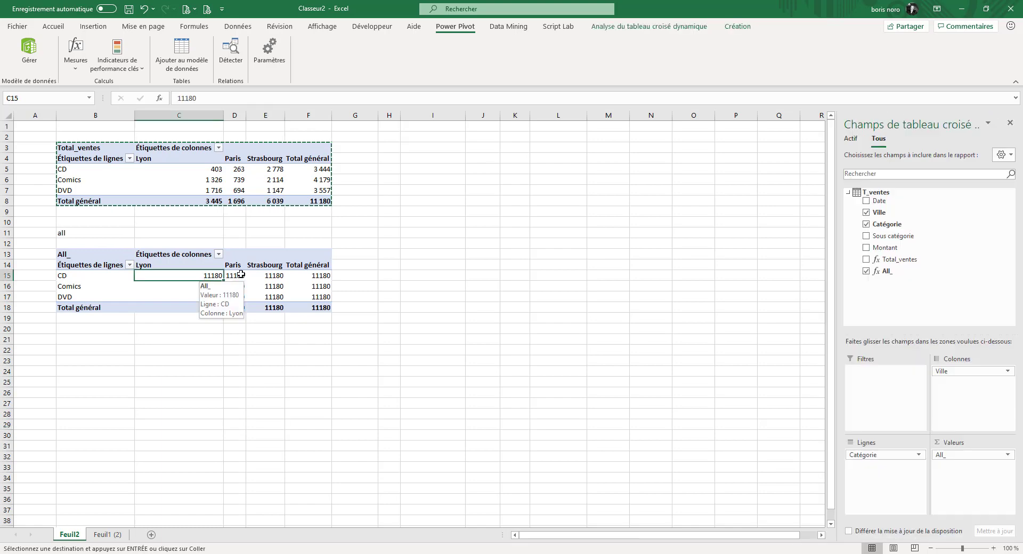
click(270, 275)
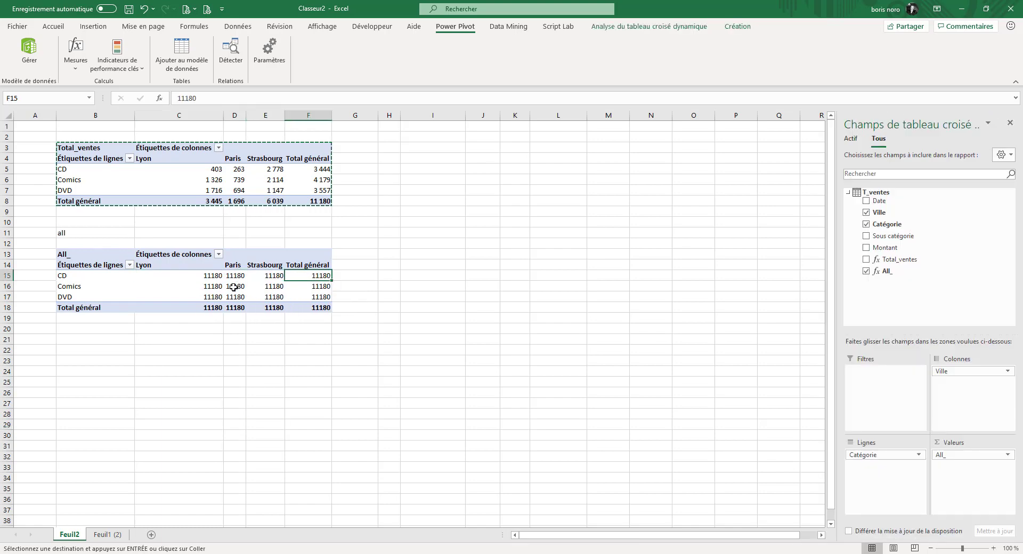
click(216, 289)
click(261, 287)
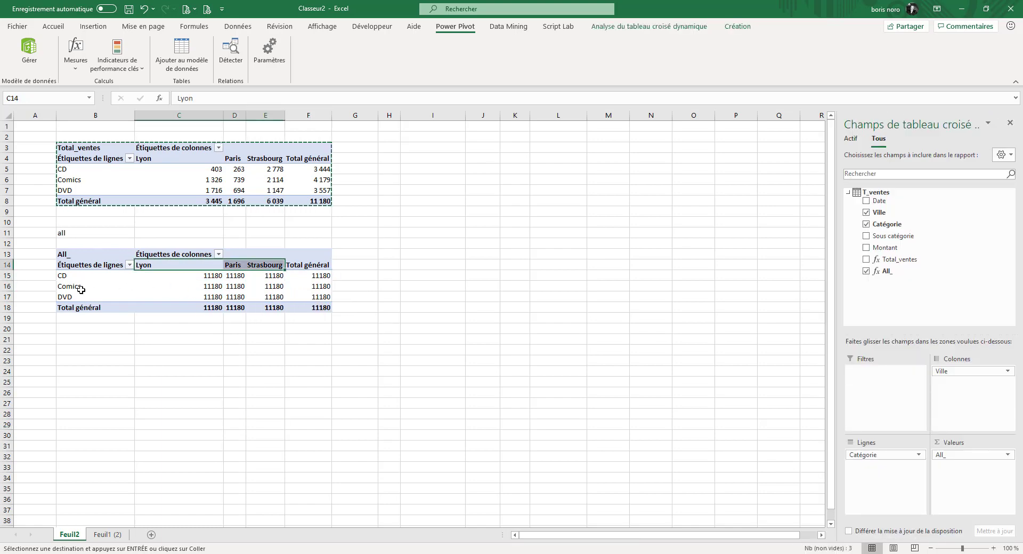
drag(82, 275, 80, 298)
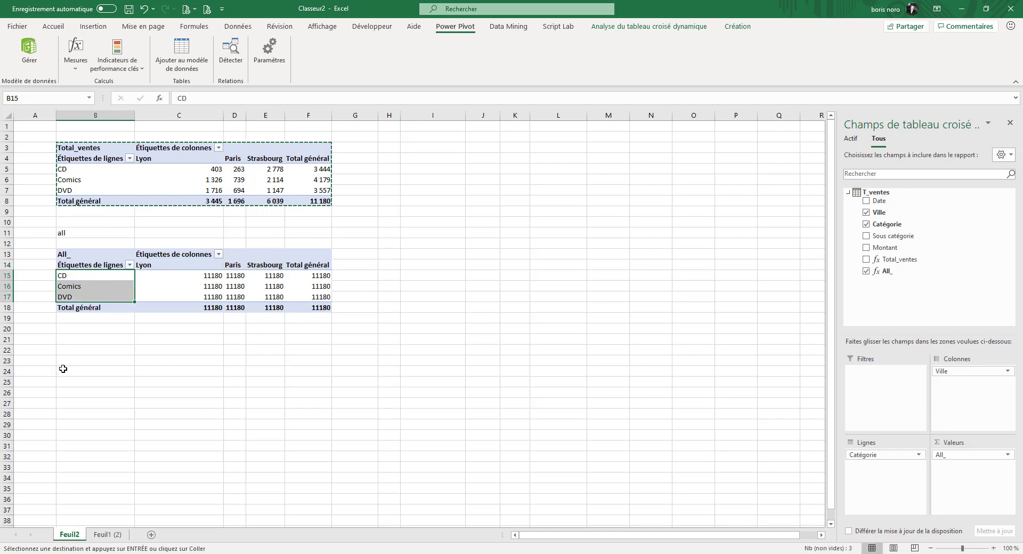
- Edit the All_ measure's formula to =CALCULATE([Total_ventes];ALL(T_ventes[Ville]))
click(187, 275)
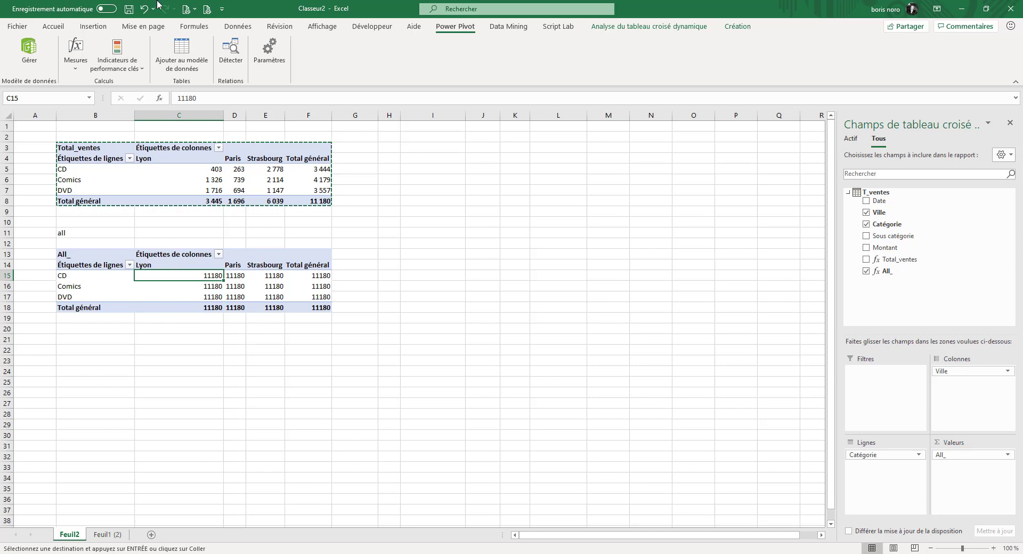
click(75, 63)
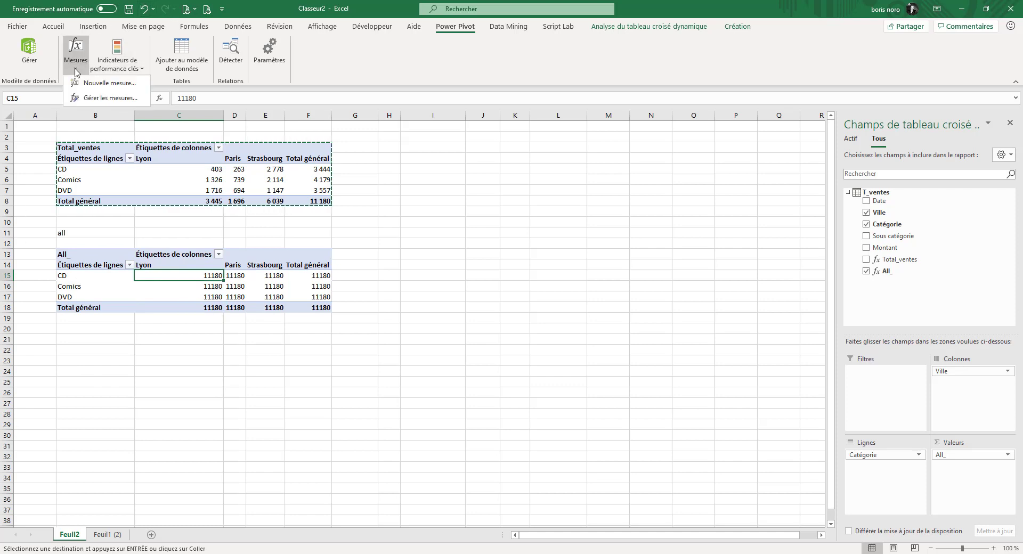
click(98, 98)
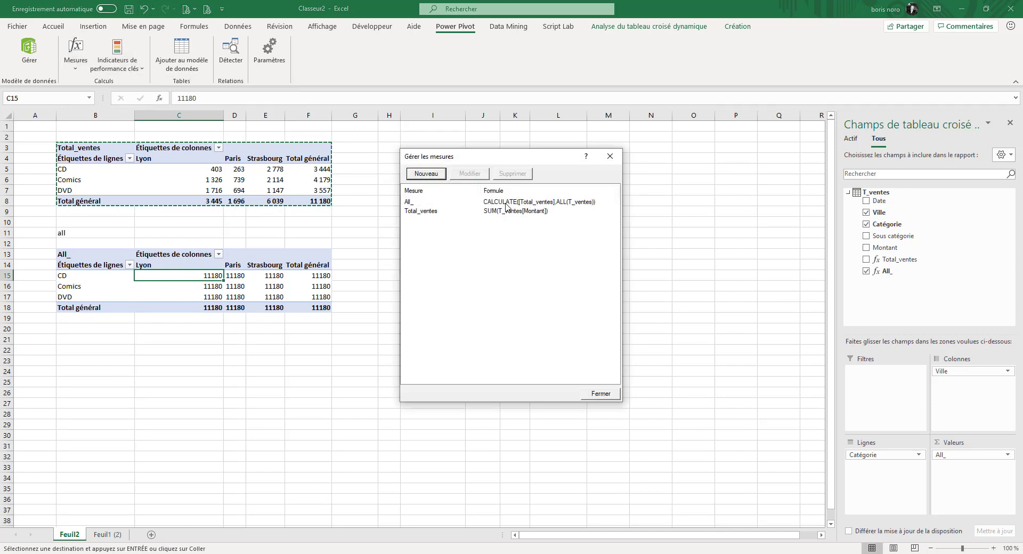
click(469, 173)
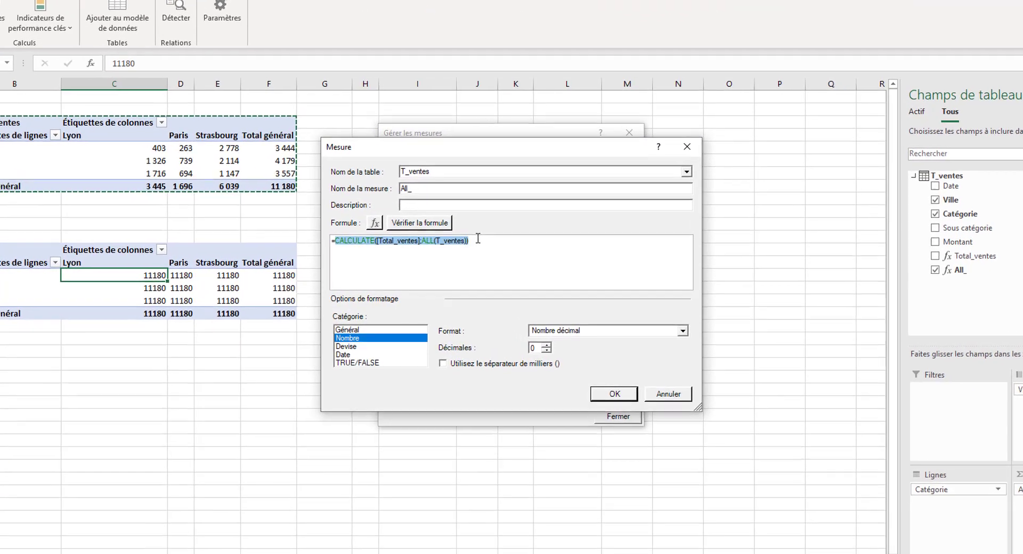
click(497, 259)
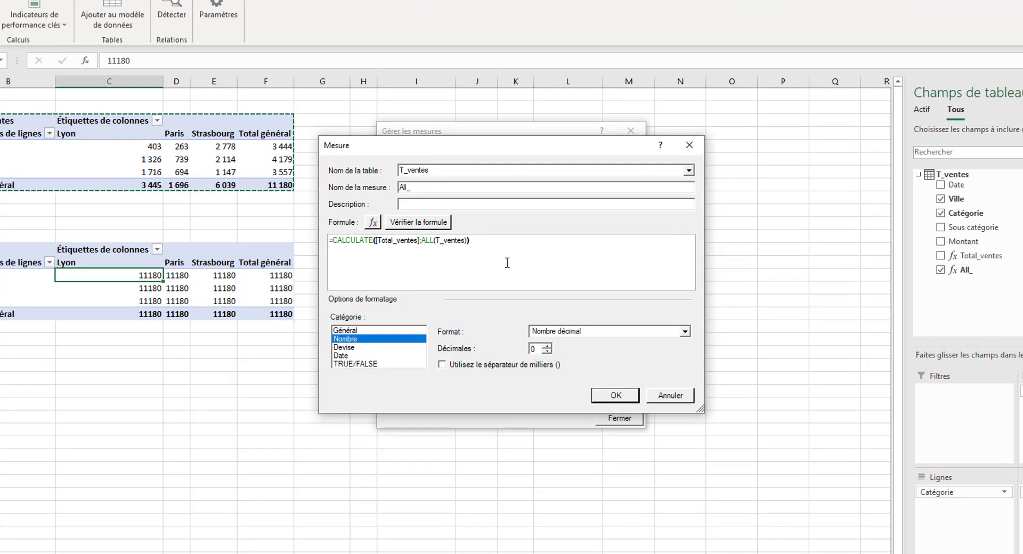
key(BackSpace)
key(BackSpace)
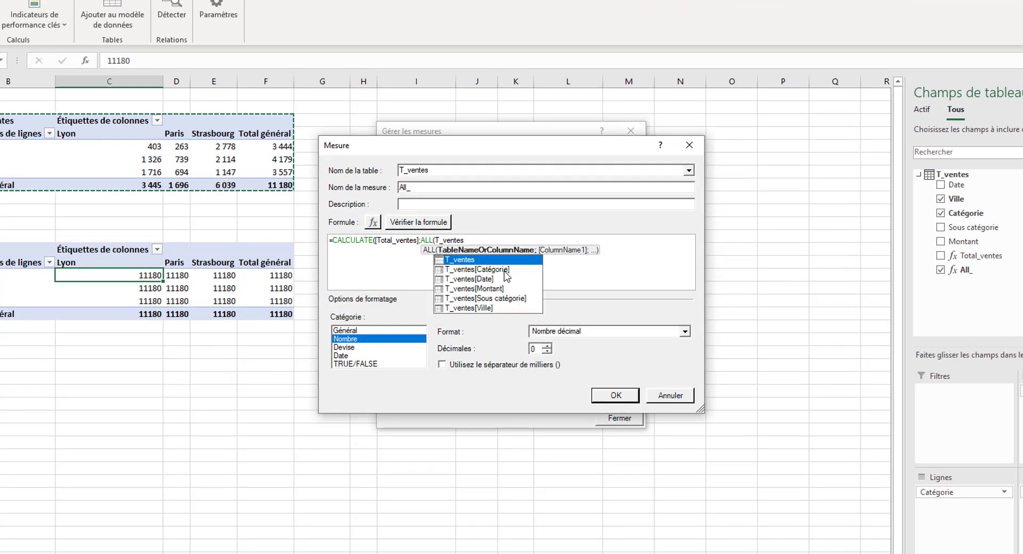
click(482, 309)
double_click(482, 310)
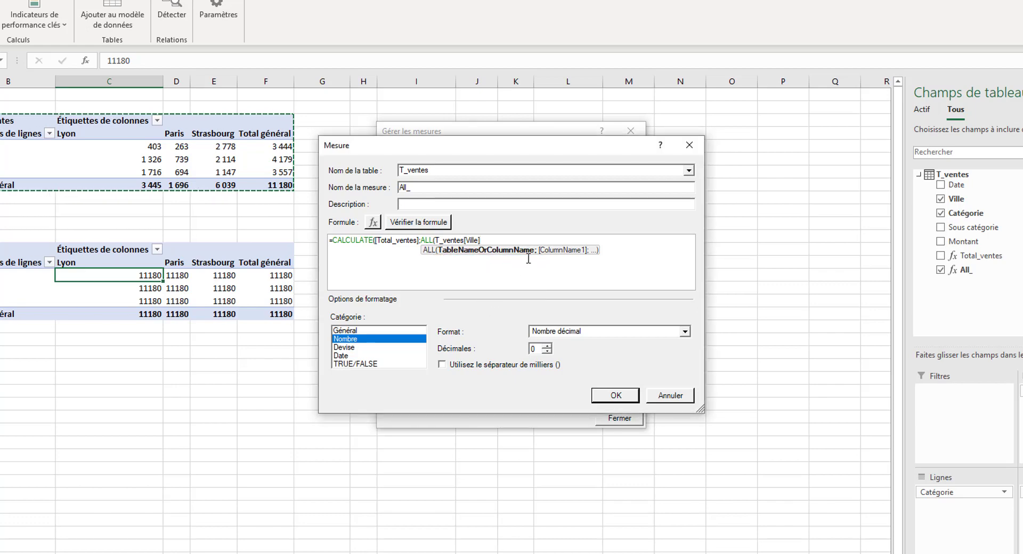
text()))
- Check the edited All_ formula for errors, save the measure and return to the worksheet
click(444, 224)
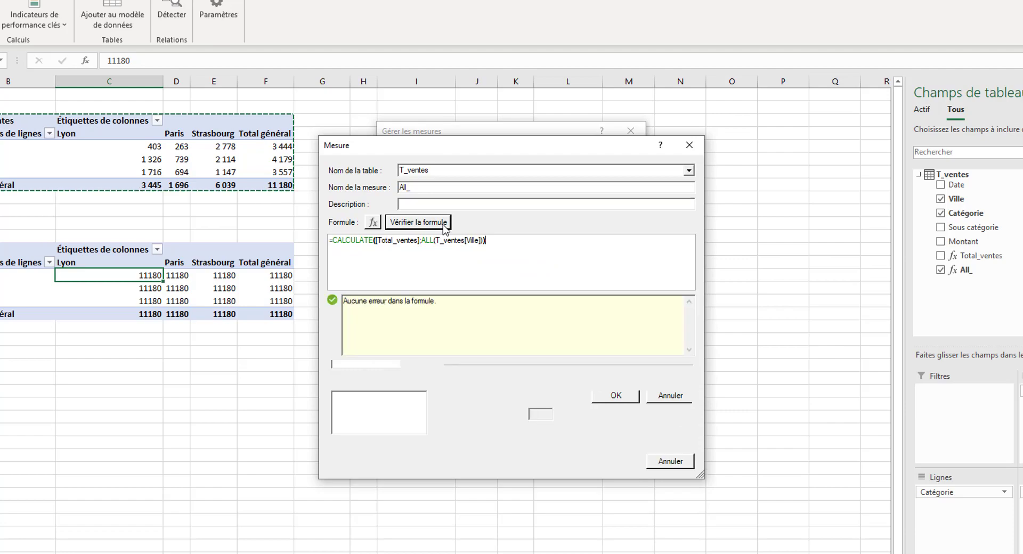
click(616, 457)
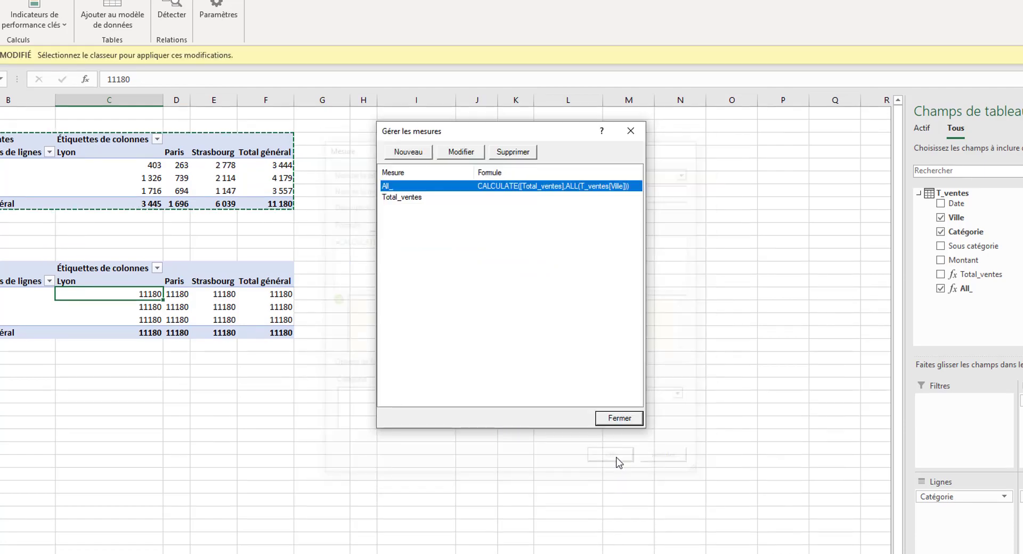
click(620, 419)
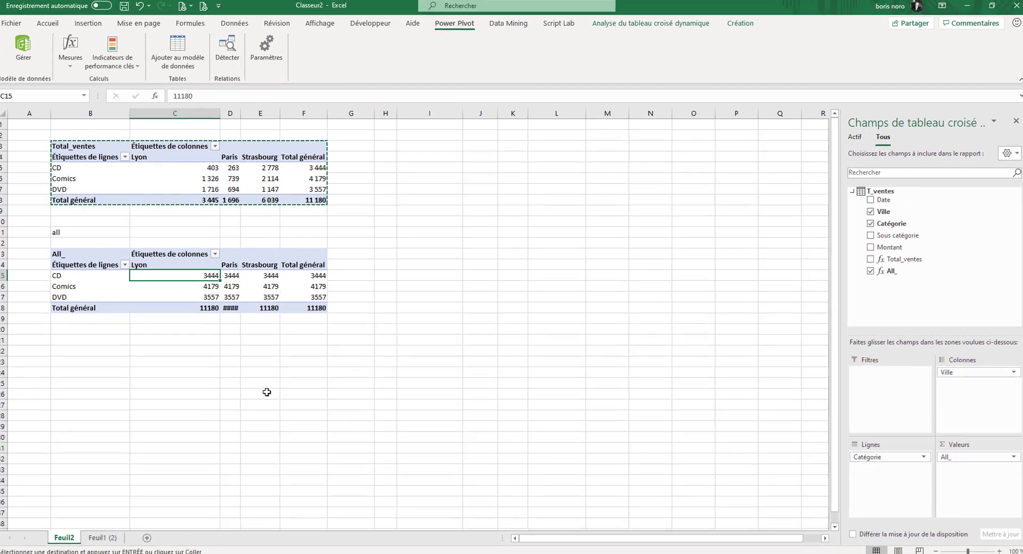
- Examine how the recalculated All_ values vary by city and by category in the second pivot table
click(114, 479)
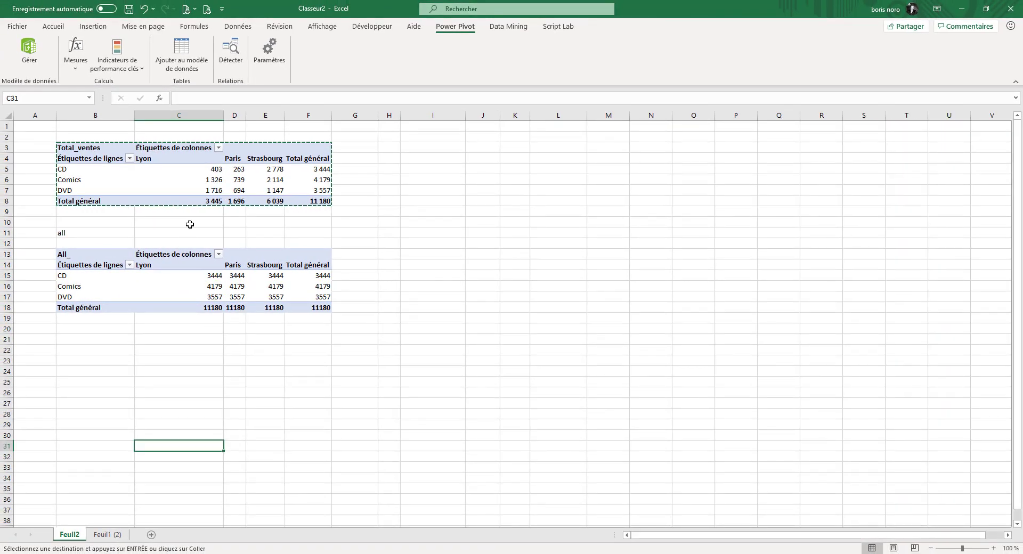
click(192, 275)
click(237, 275)
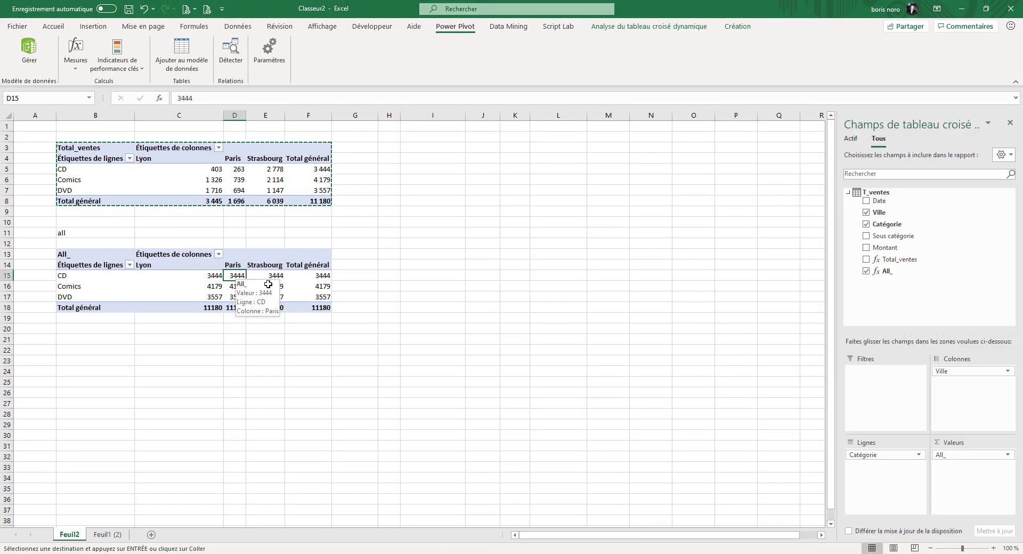
click(275, 274)
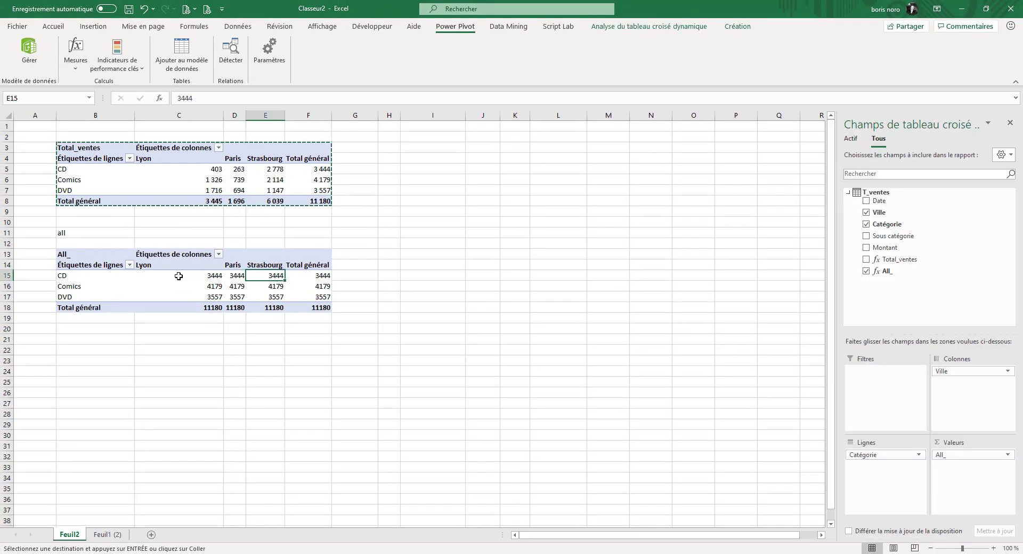
click(75, 276)
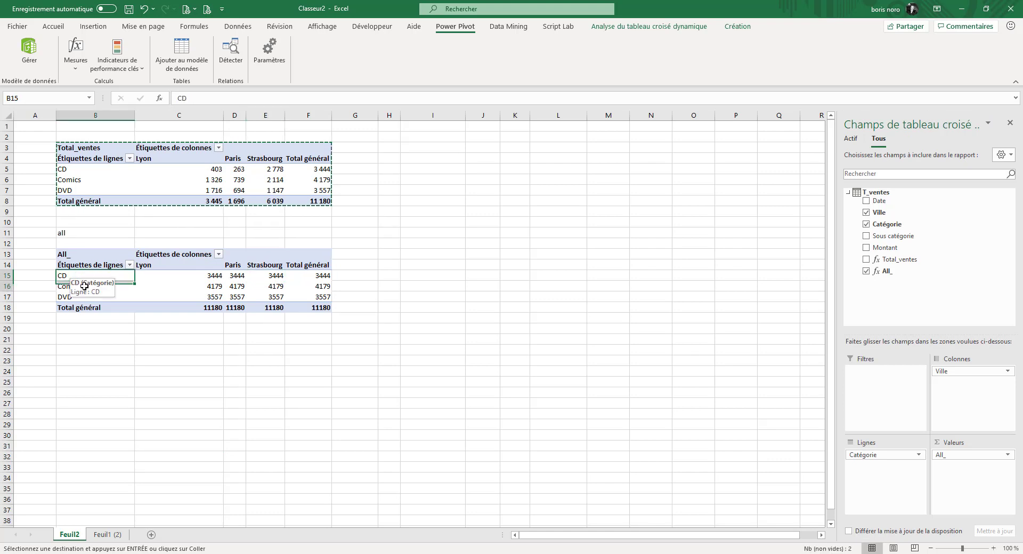
click(196, 360)
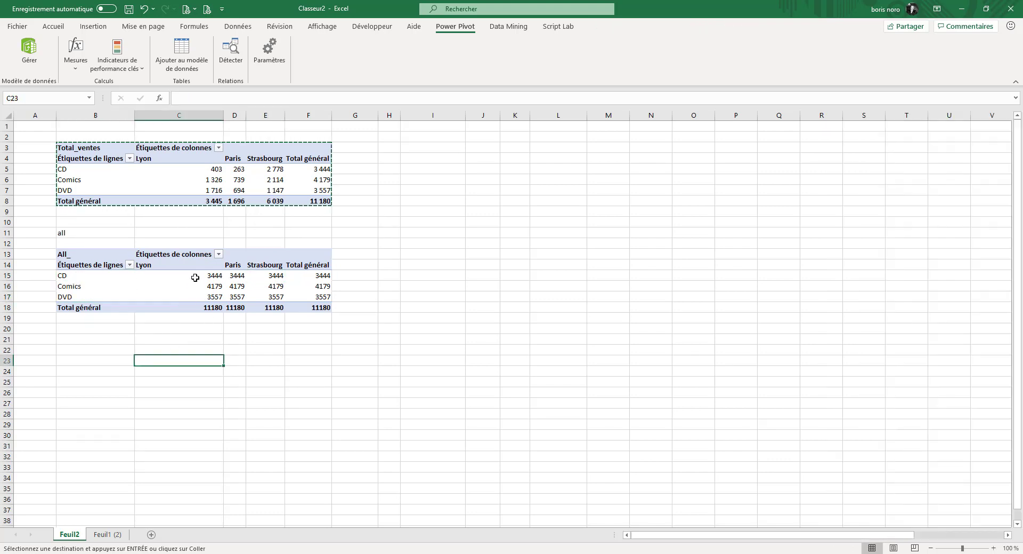
drag(213, 279, 214, 307)
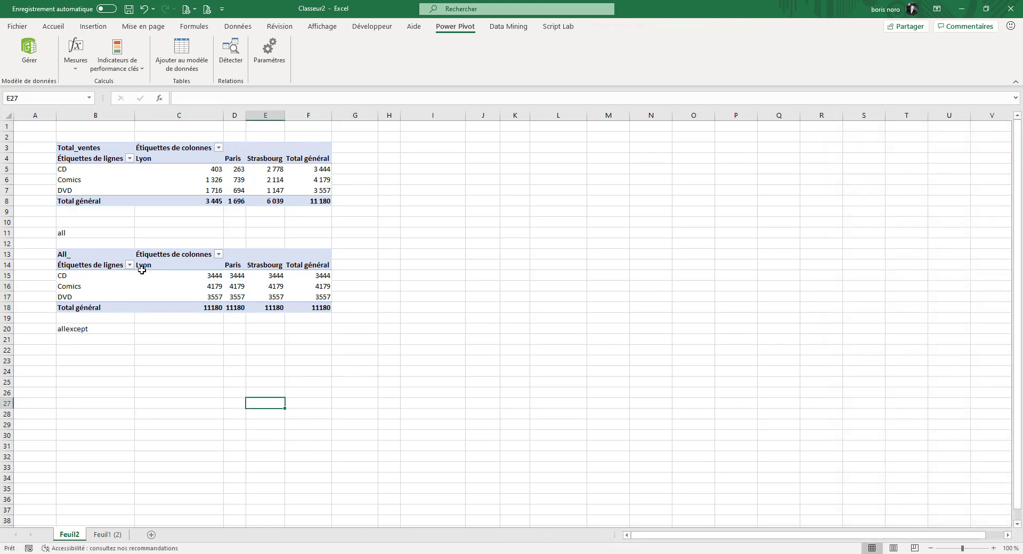
- Copy the All_ pivot table to cell B22, below the allexcept label
drag(61, 252, 306, 308)
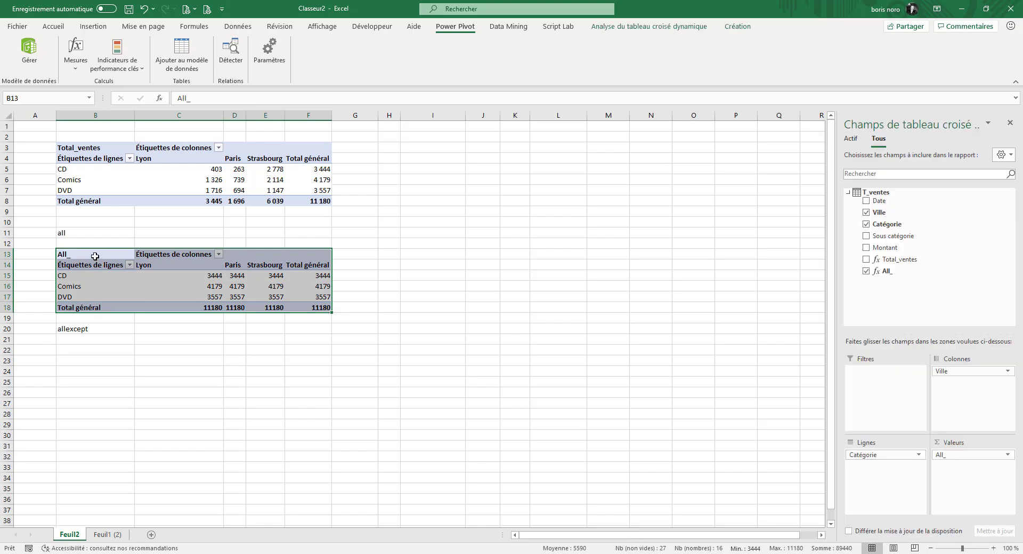
key(ctrl+c)
click(96, 350)
key(ctrl+v)
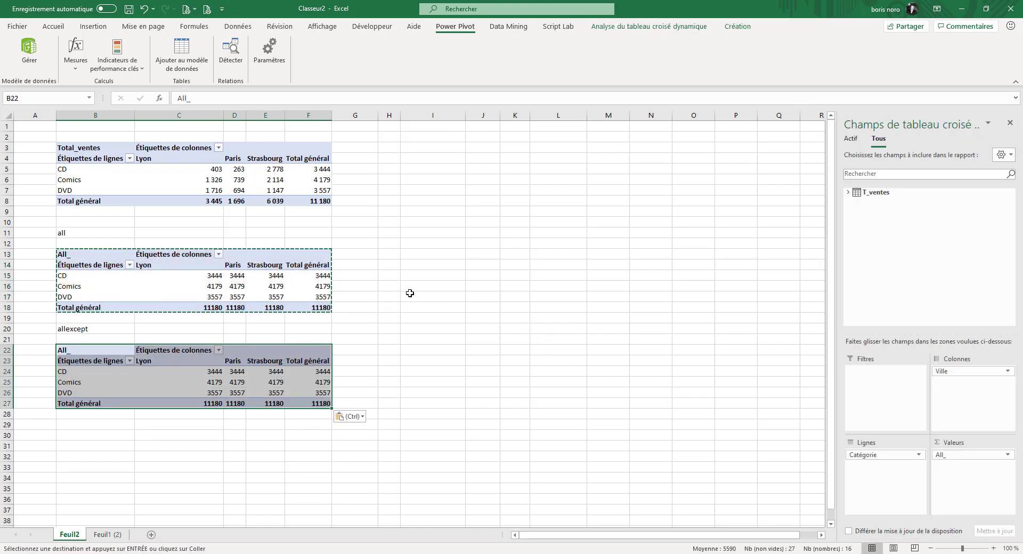
click(407, 291)
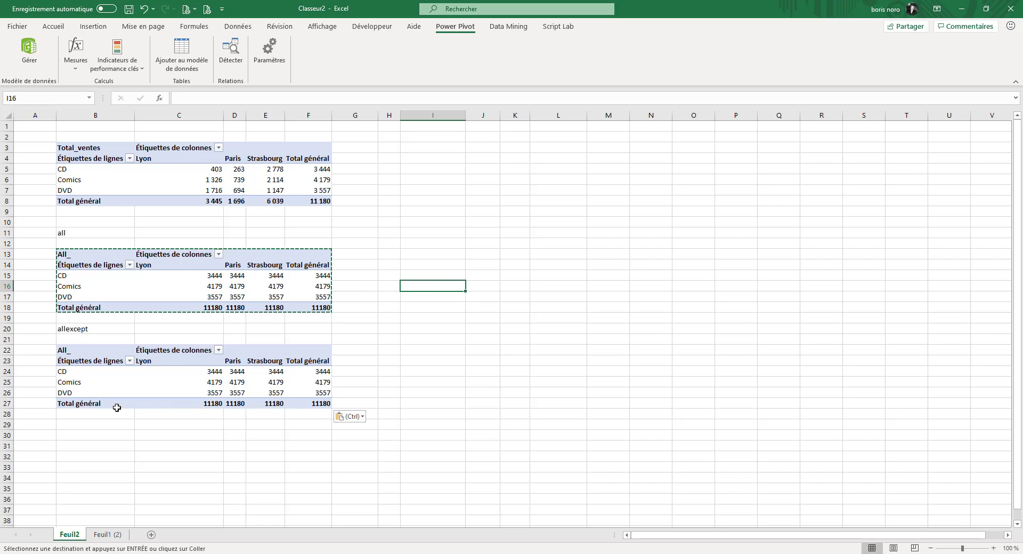
- Create a measure named allexcept in T_ventes and begin its formula with =CALCULATE([Total_ventes];
click(178, 382)
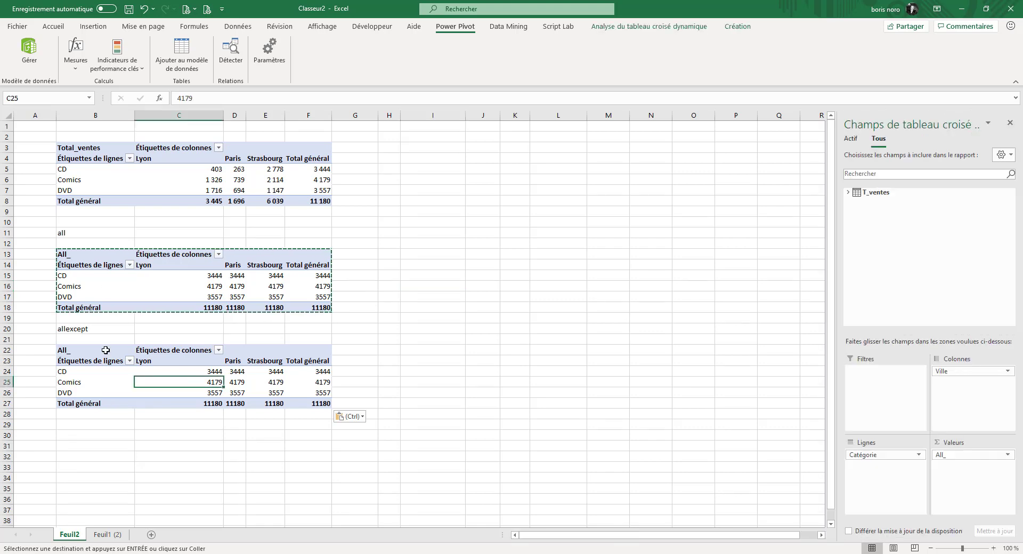
click(80, 60)
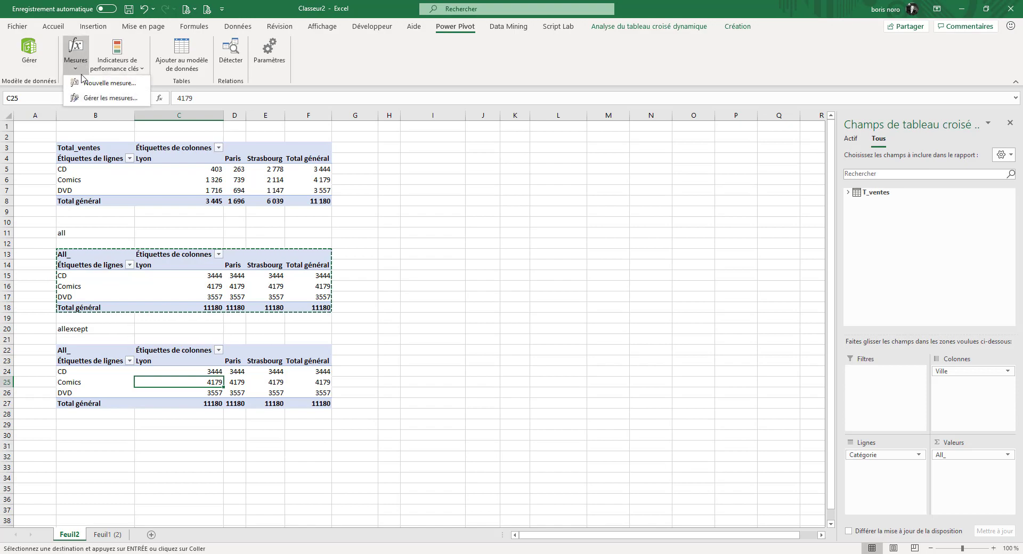
click(87, 83)
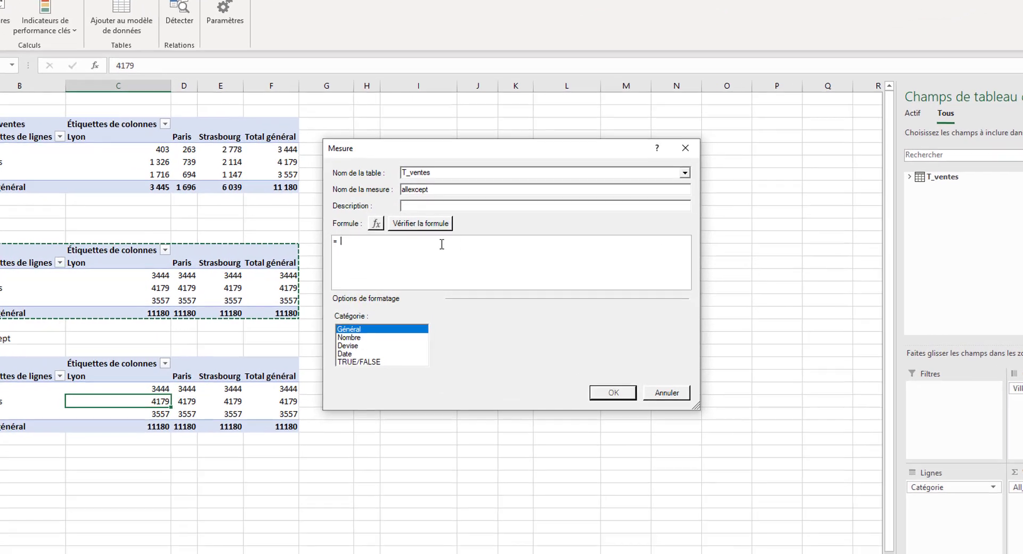
text(c)
key(Tab)
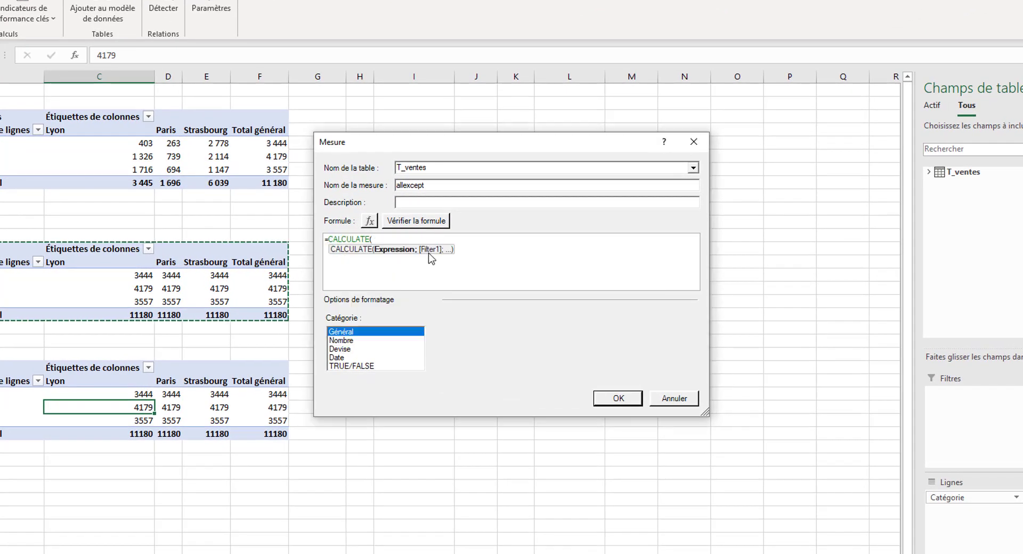
text(to)
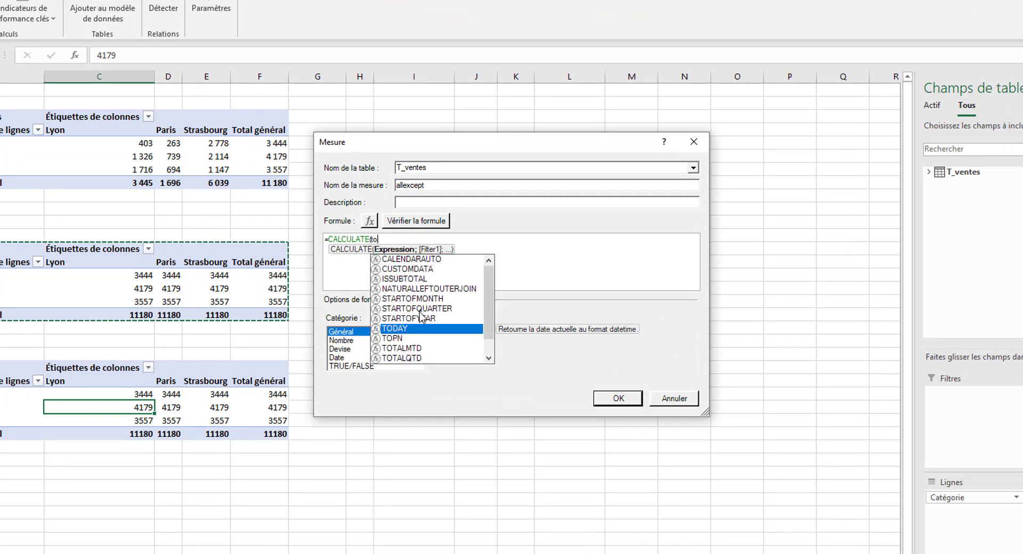
text(t)
double_click(402, 303)
text(;)
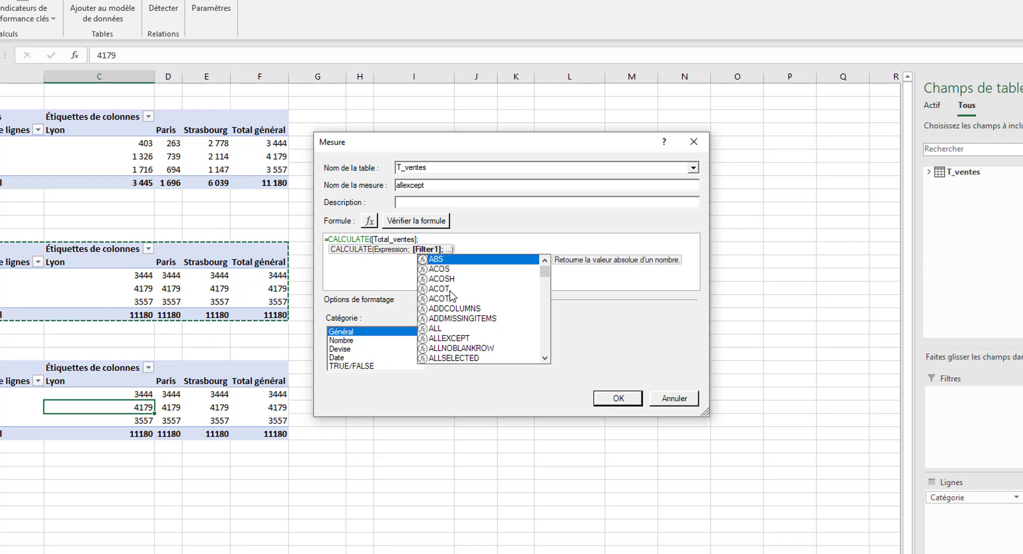
- Complete the allexcept formula with the filter ALLEXCEPT(T_ventes;T_ventes[Catégorie]) and close the CALCULATE function
text(all)
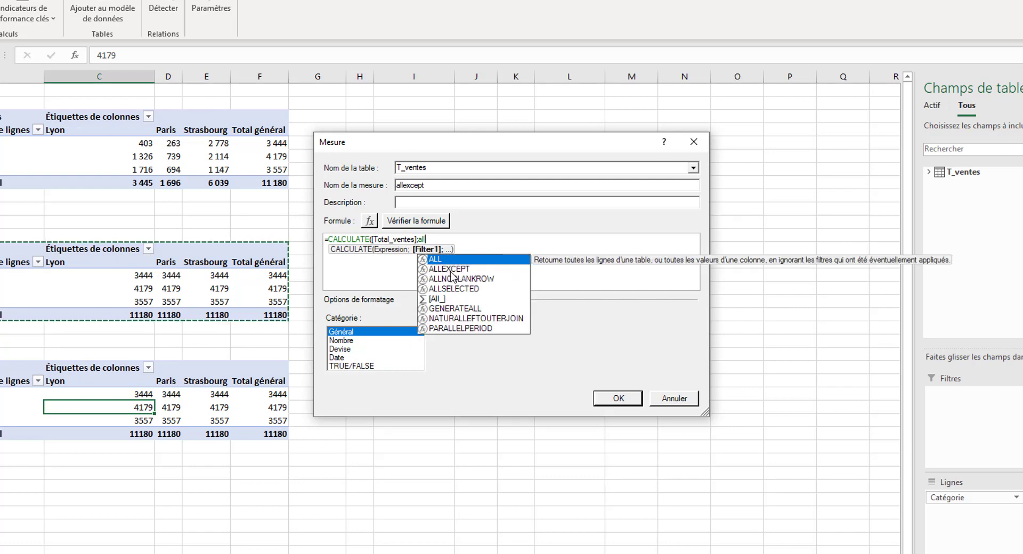
double_click(451, 269)
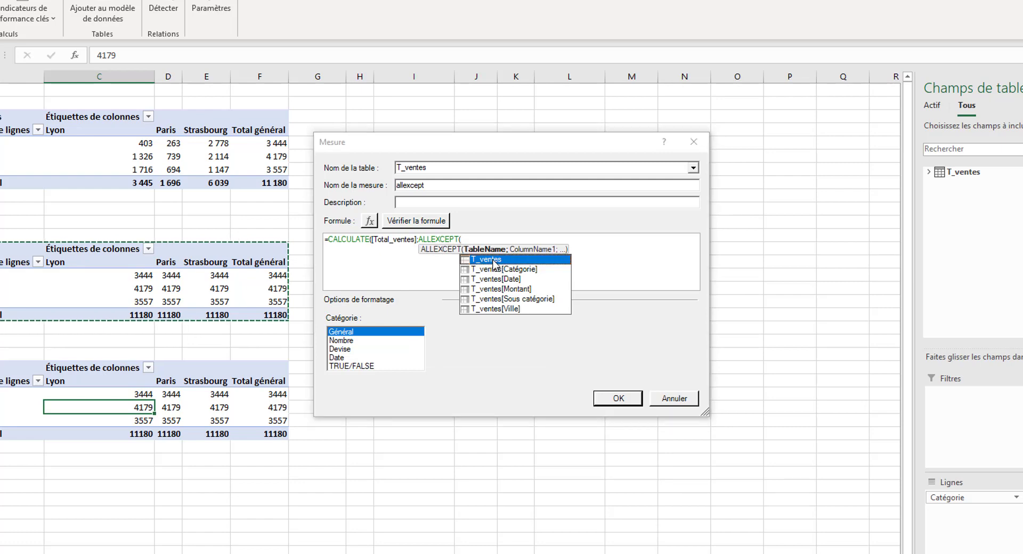
double_click(494, 260)
text(;)
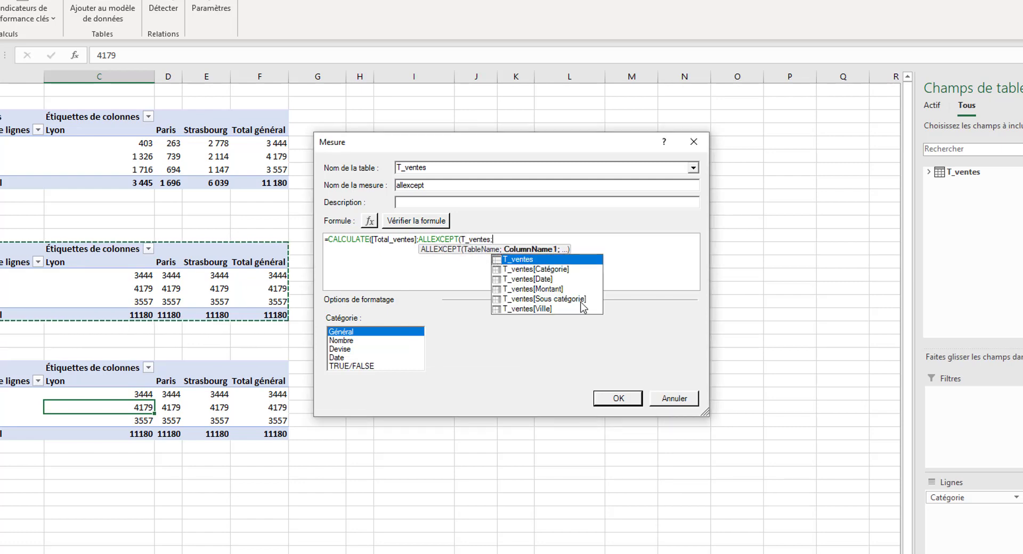
click(554, 271)
double_click(554, 270)
text())
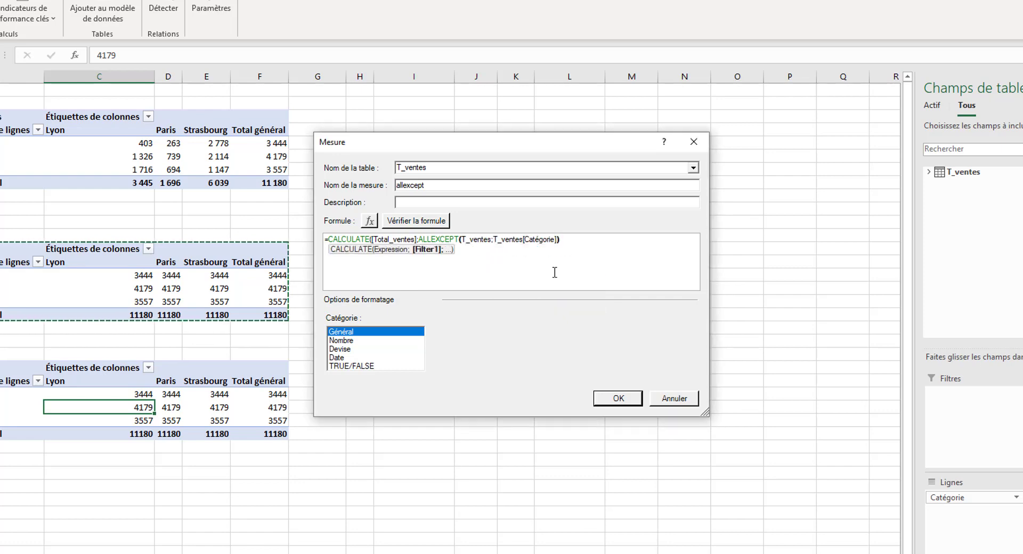
text())
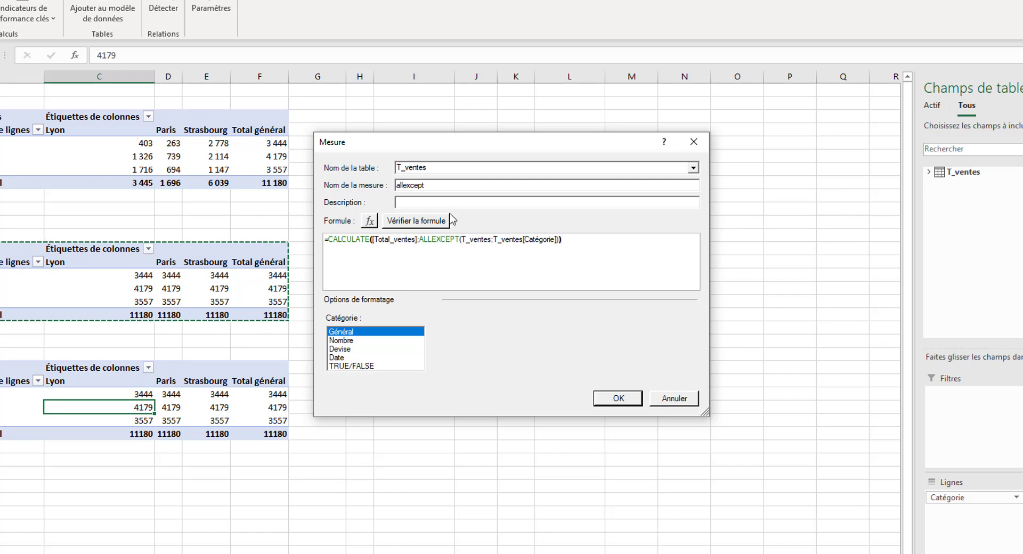
- Check the allexcept formula, format the measure as a decimal number with 0 decimals and a thousands separator, and save it
click(424, 221)
click(344, 408)
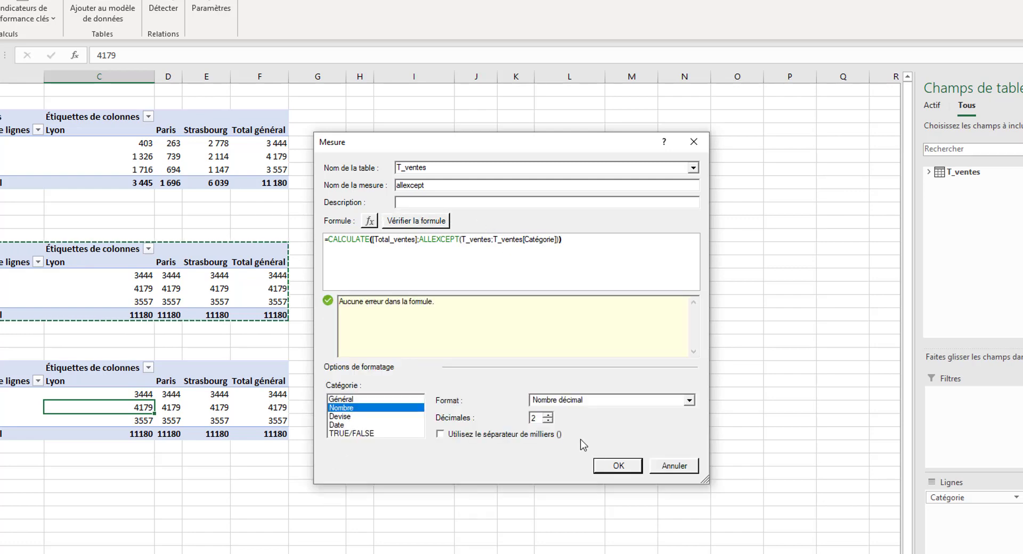
click(548, 420)
click(440, 434)
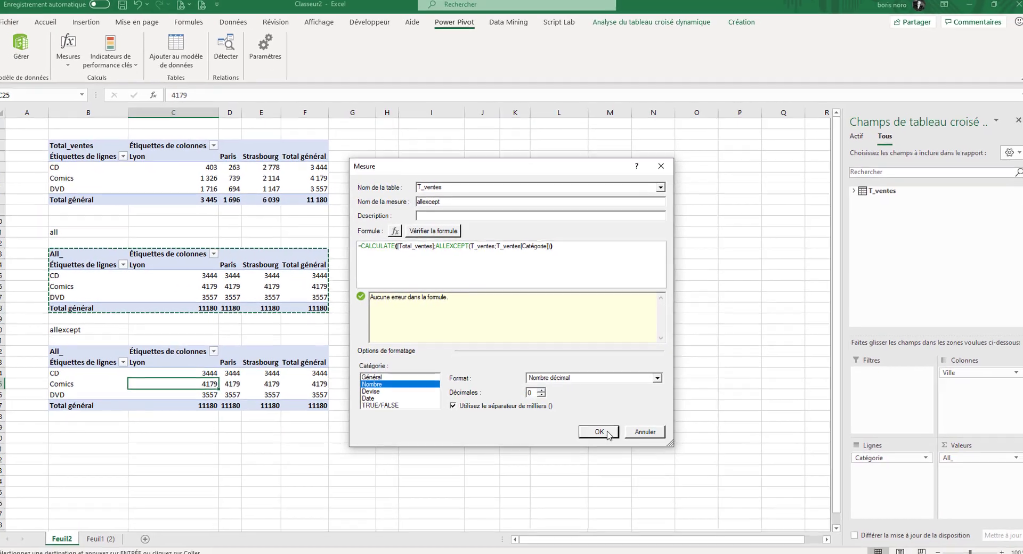
click(621, 463)
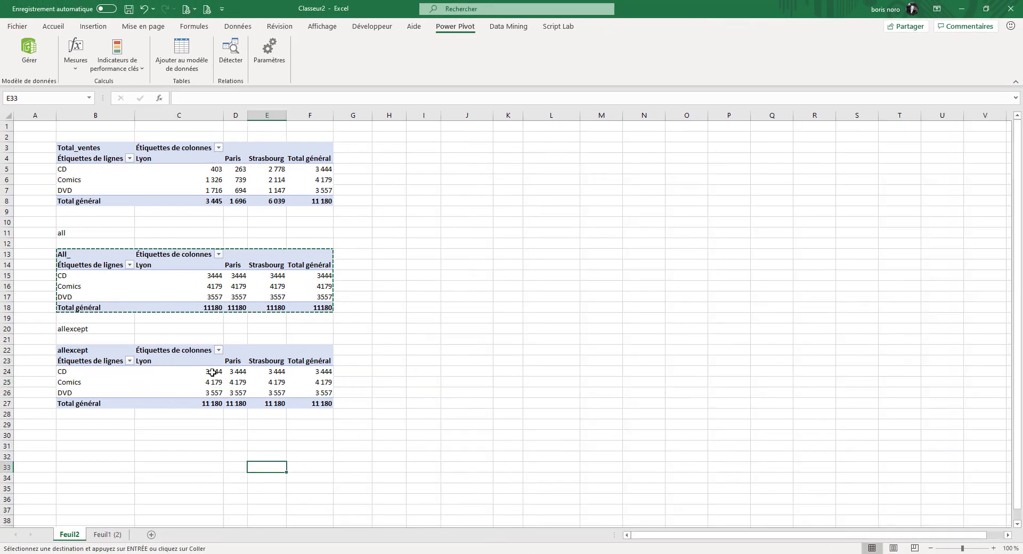
- Compare the city and category values of the allexcept pivot table with those of the All_ pivot table
drag(211, 373, 265, 372)
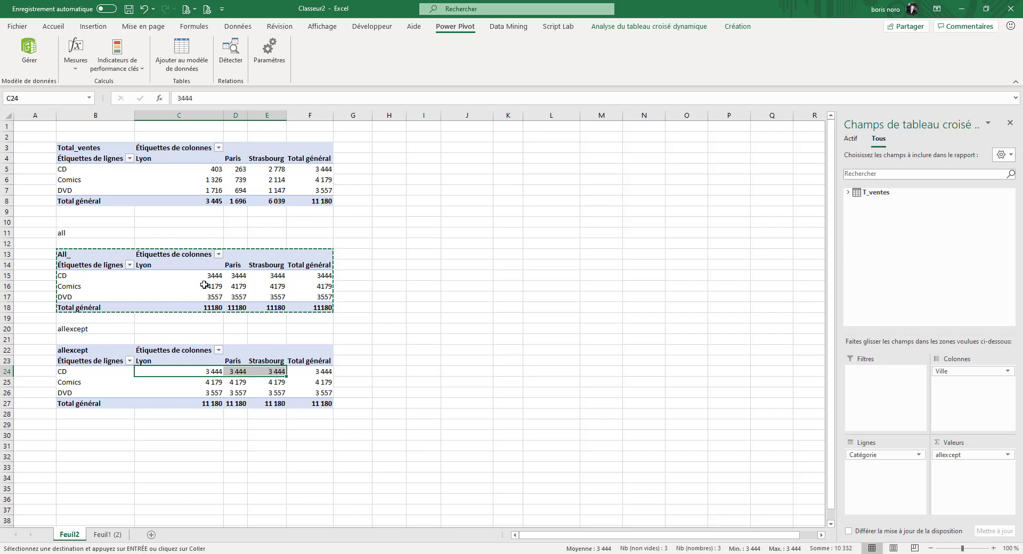
drag(204, 277, 277, 276)
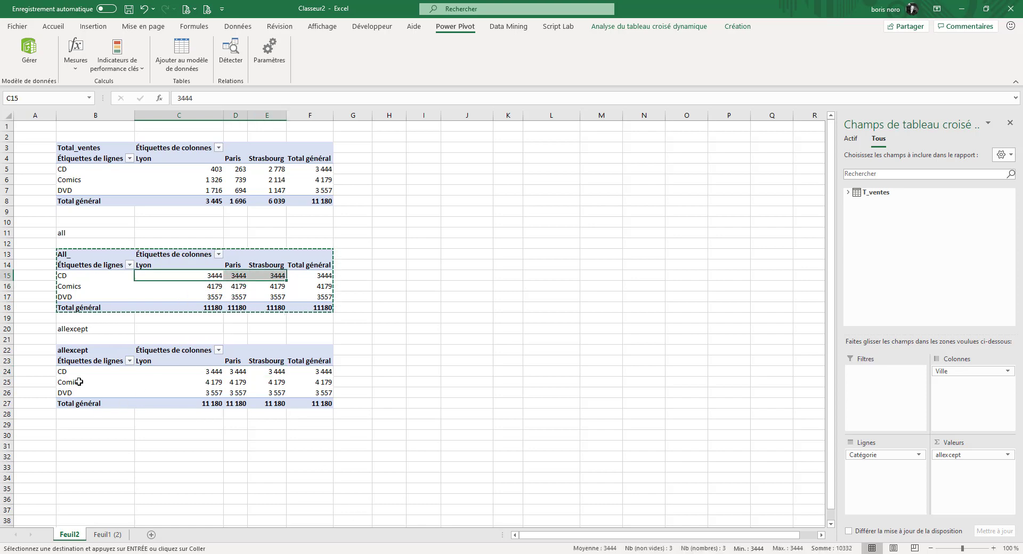
click(84, 374)
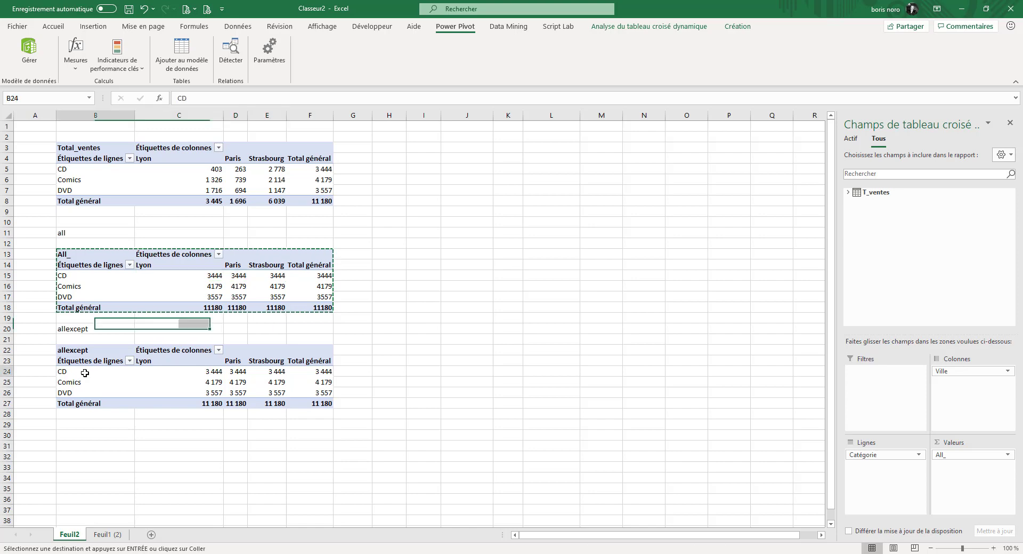
drag(87, 384, 91, 392)
drag(202, 374, 202, 394)
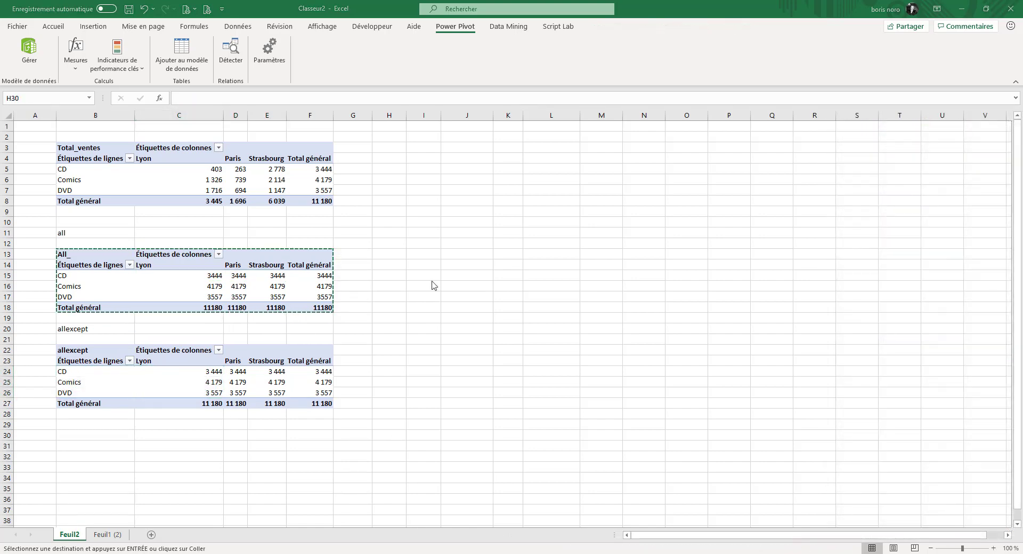
click(267, 287)
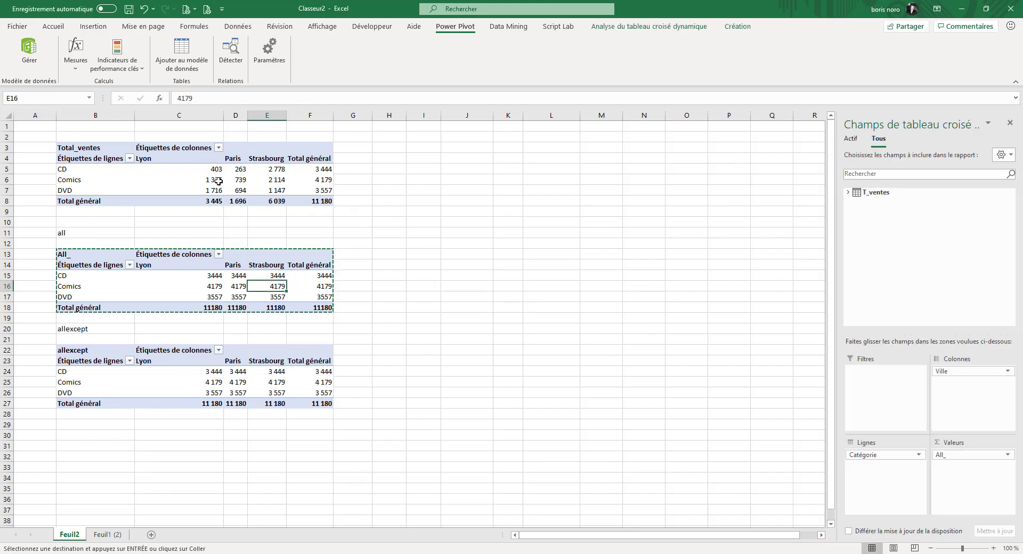
- Open the list of managed measures and widen it to compare the full formulas of All_ and allexcept
click(76, 51)
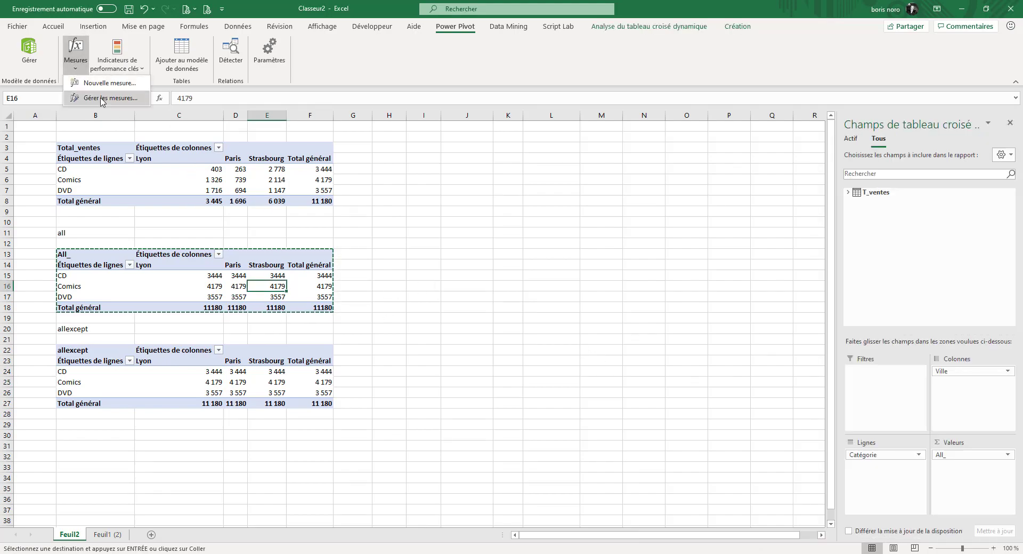
click(96, 98)
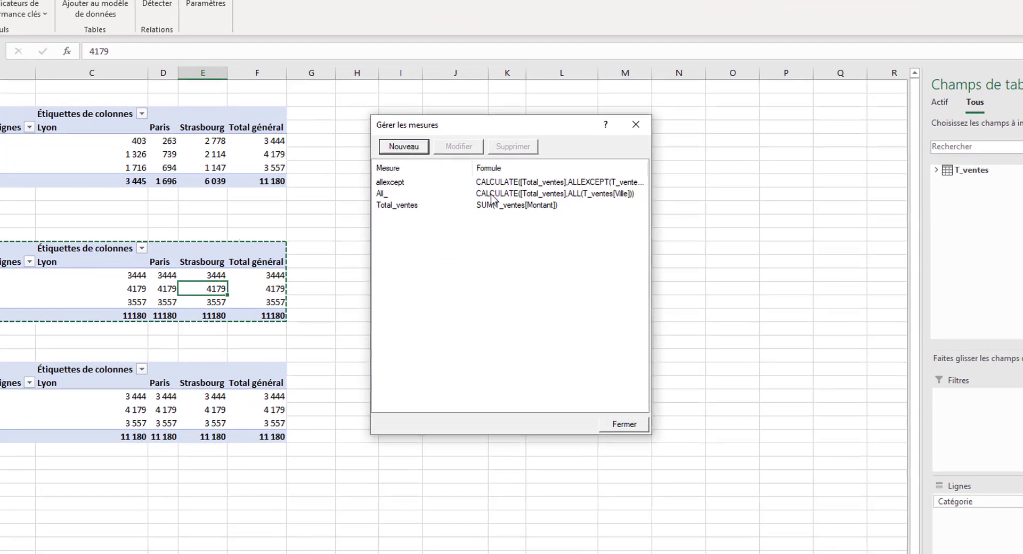
click(491, 197)
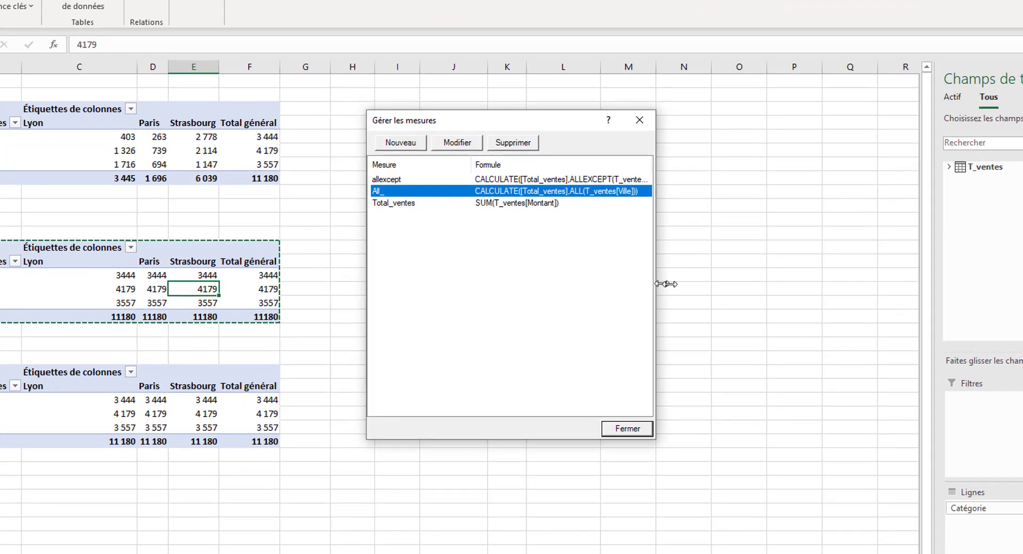
drag(651, 286, 815, 292)
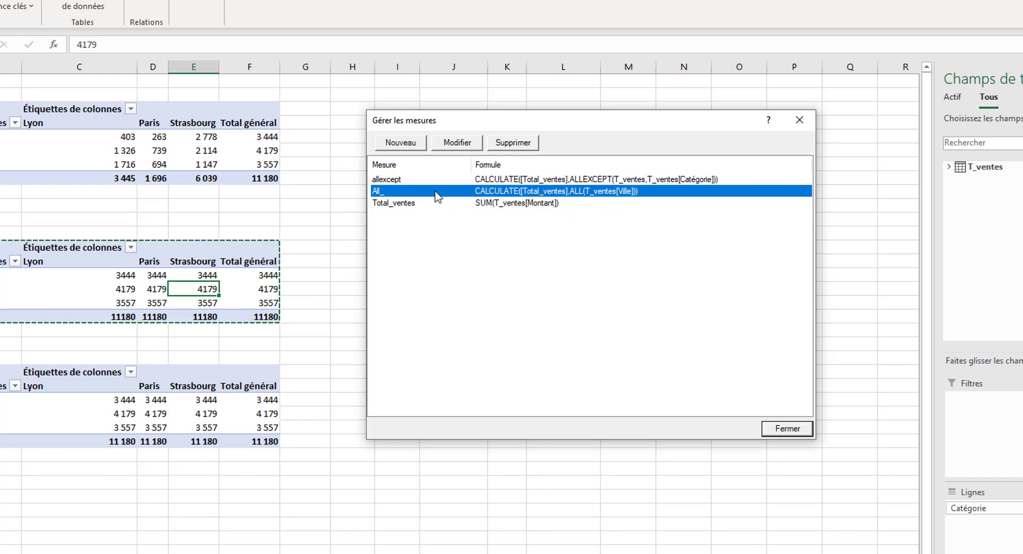
click(423, 180)
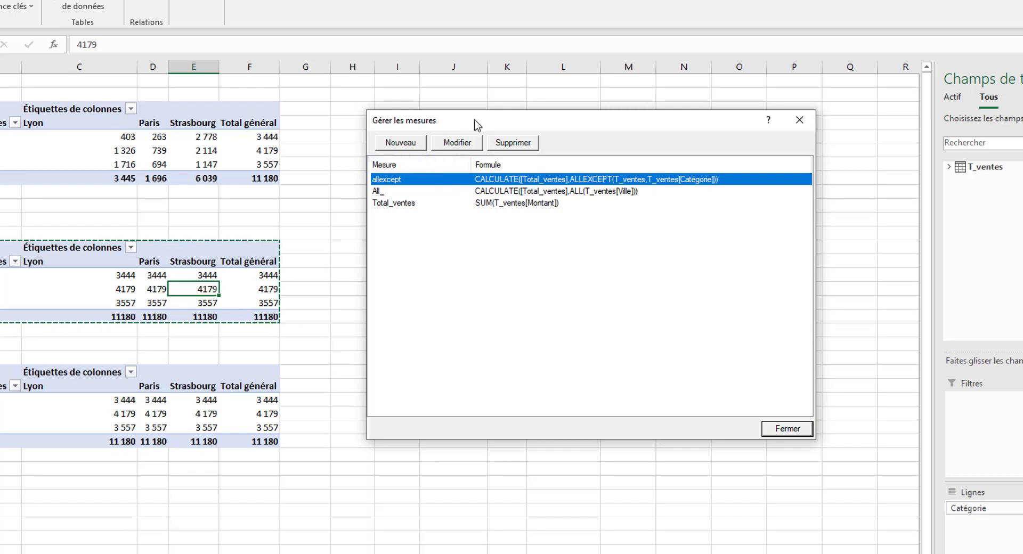
- Rename the allexcept measure allexcept_ville, replace its ALLEXCEPT column with T_ventes[Ville], check the formula and save it
click(461, 144)
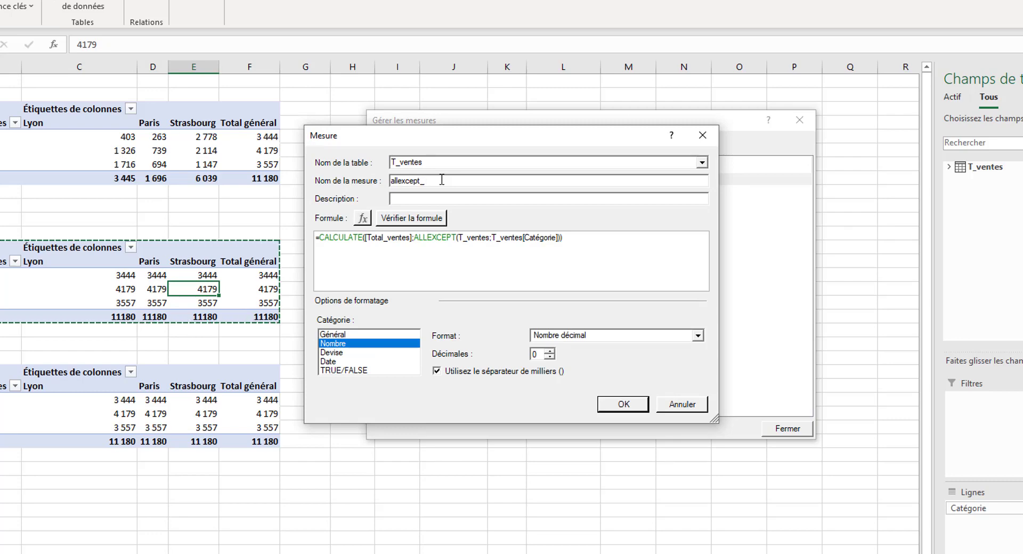
text(_ville)
click(565, 240)
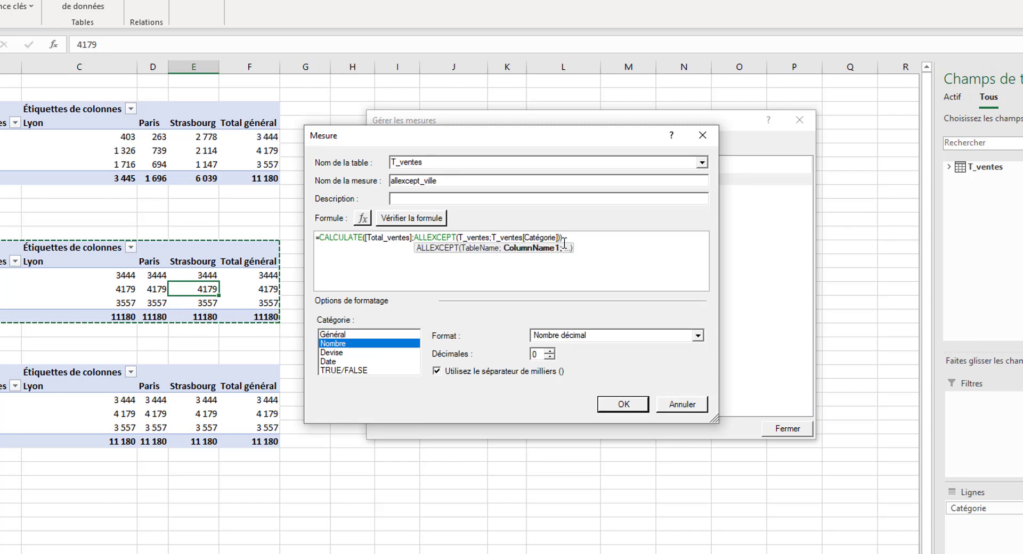
key(BackSpace)
key(BackSpace)
key(BackSpace)
key(BackSpace)
key(BackSpace)
key(BackSpace)
key(BackSpace)
key(BackSpace)
key(BackSpace)
key(BackSpace)
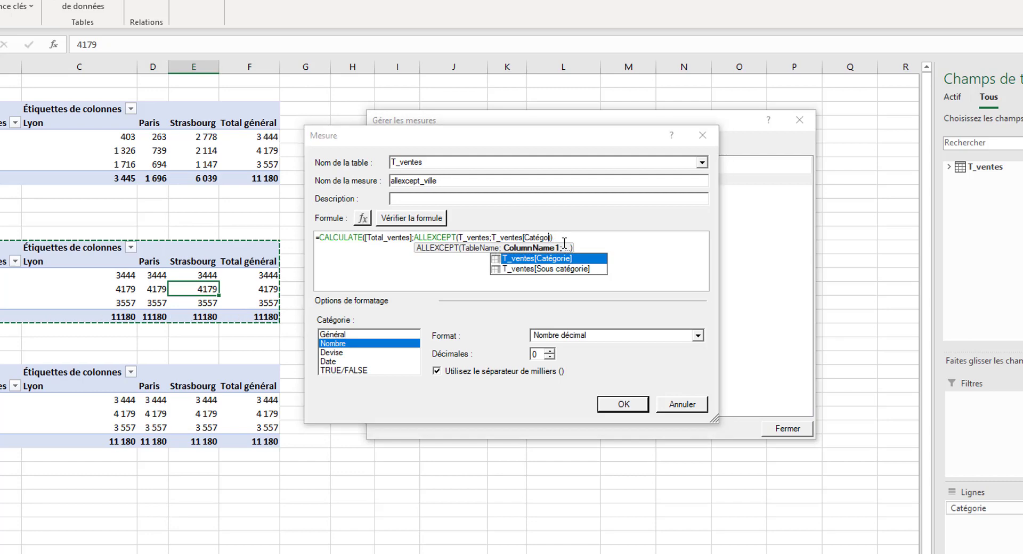
key(BackSpace)
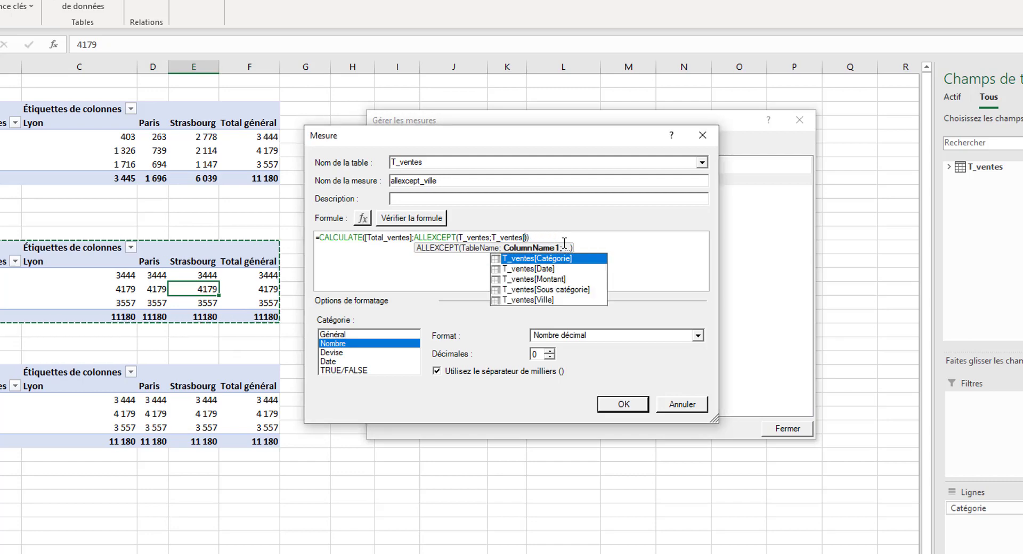
double_click(539, 300)
text())
click(418, 220)
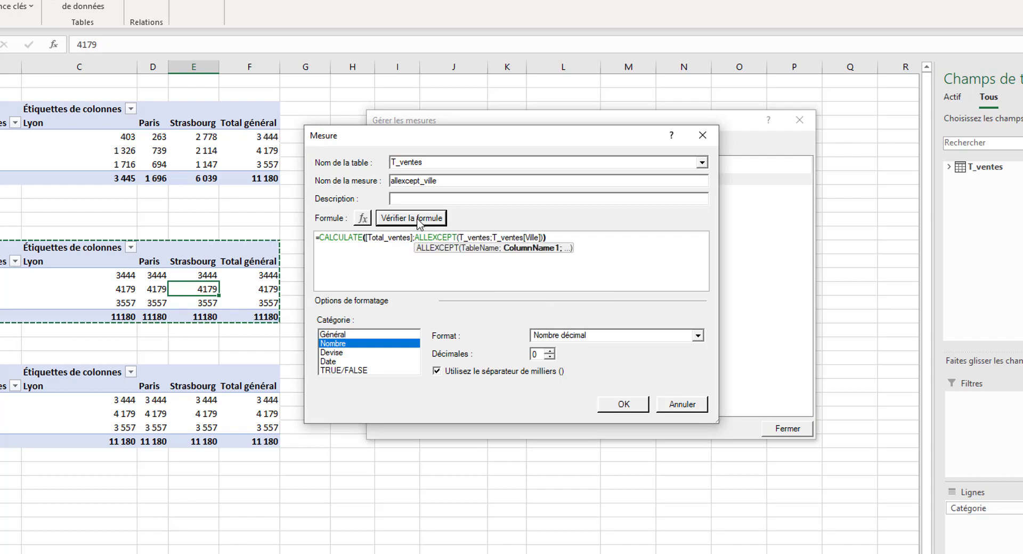
click(624, 475)
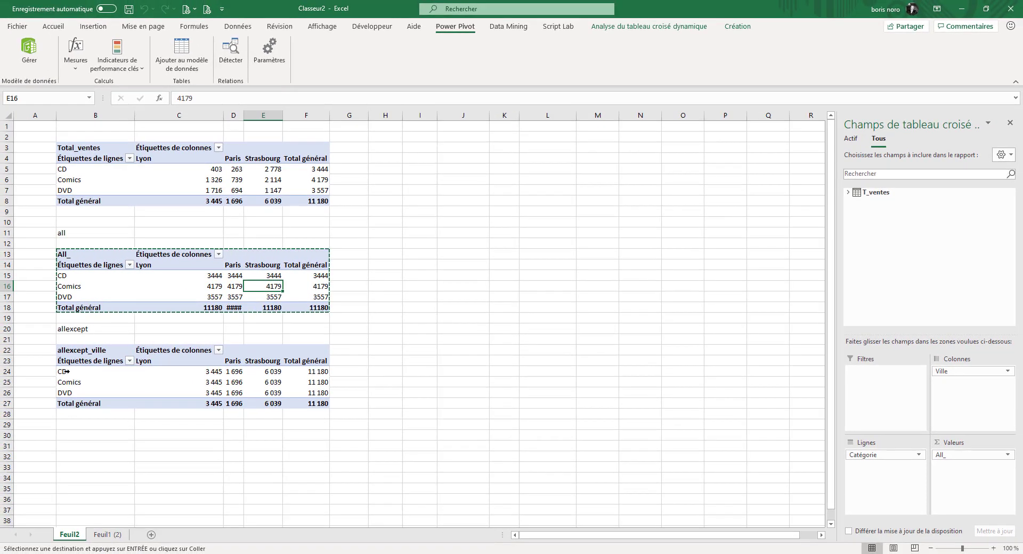
- Examine how the allexcept_ville values behave across the city columns and the category rows of the third pivot table
click(66, 372)
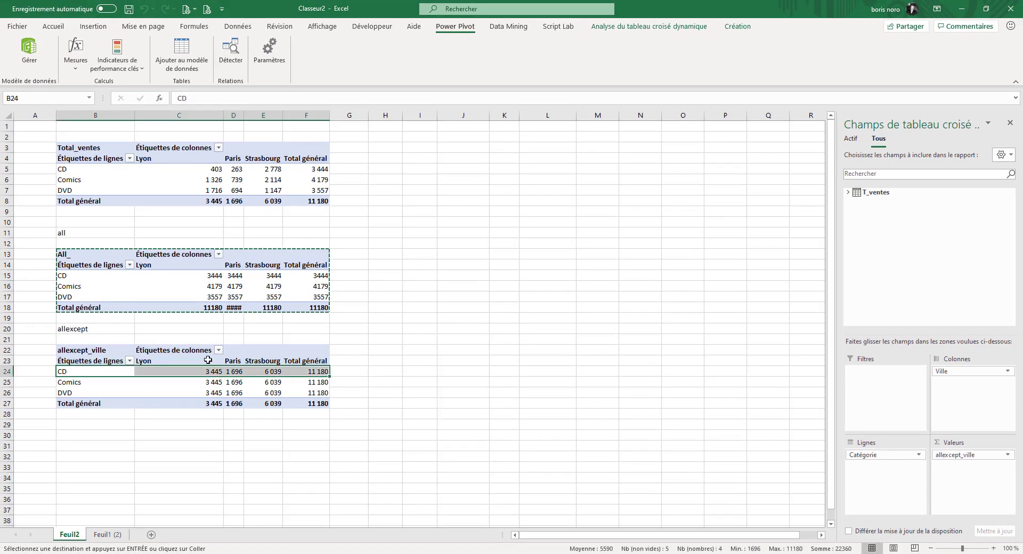
drag(206, 360, 265, 362)
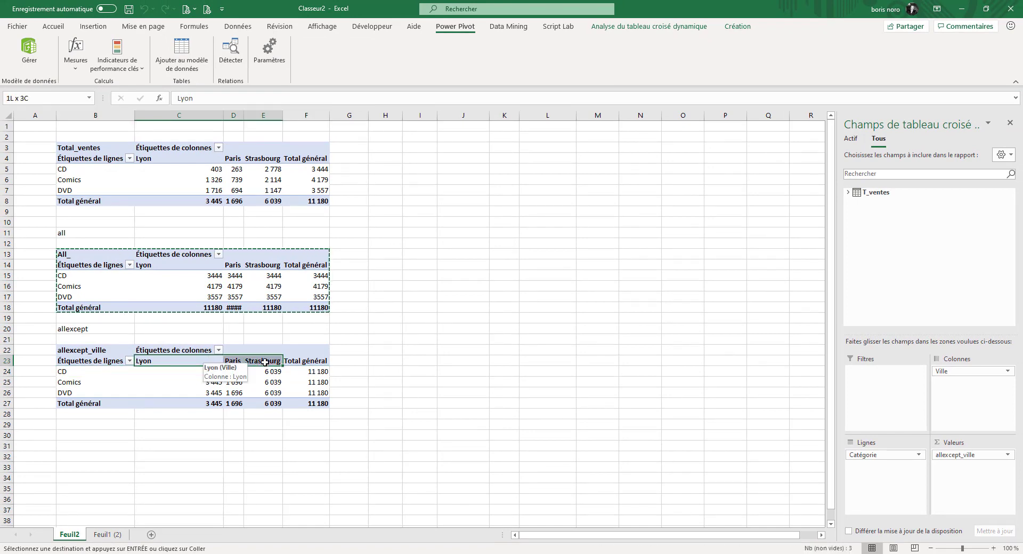
click(68, 371)
drag(69, 376, 70, 383)
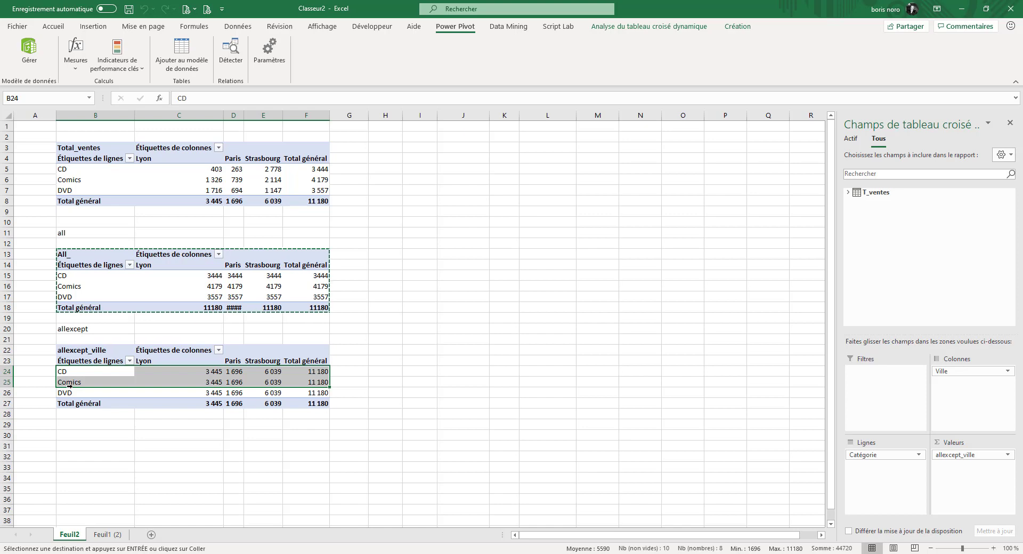
click(448, 295)
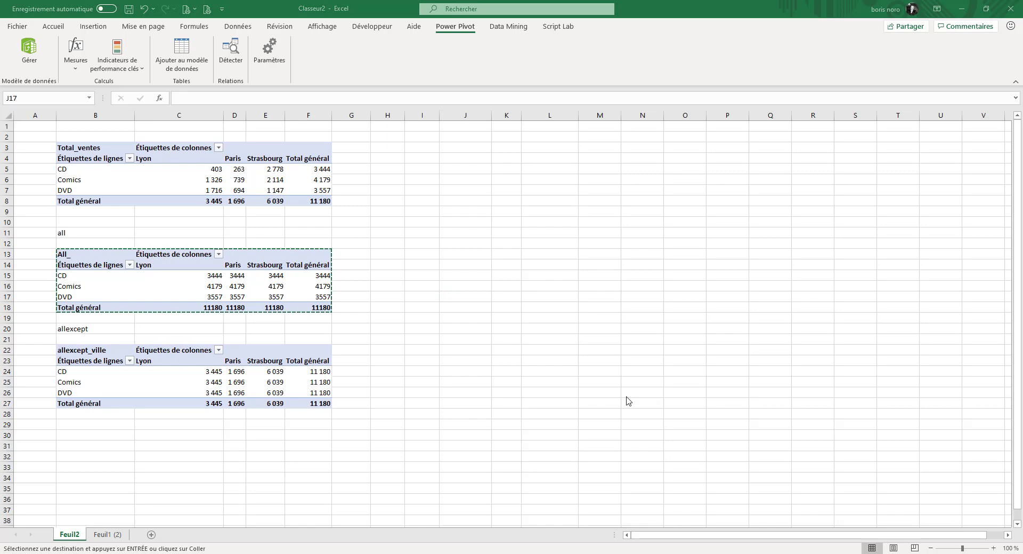
- Clear the rows from row 11 down that hold the all and allexcept labels and their two pivot tables
click(69, 233)
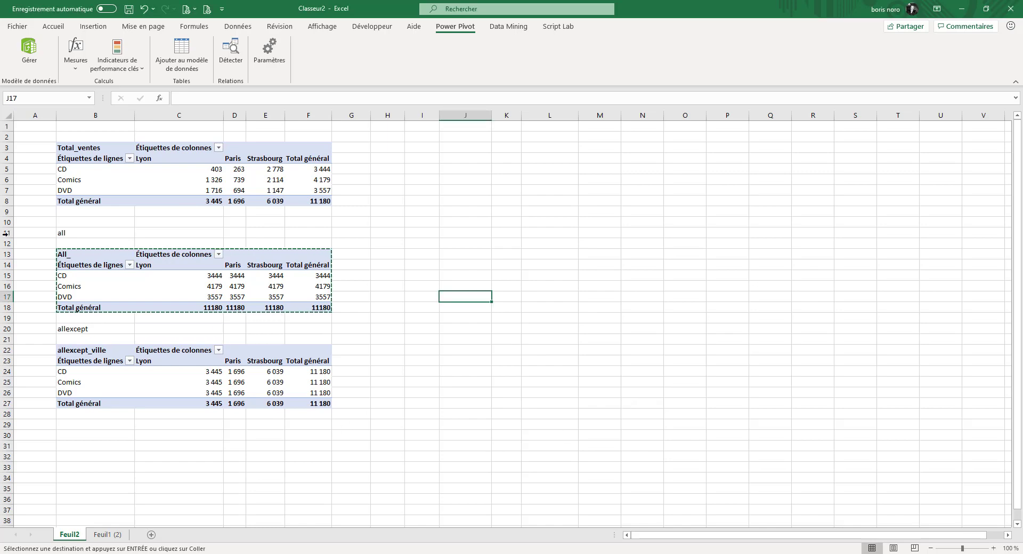
click(8, 234)
drag(8, 234, 13, 437)
key(Delete)
- In the remaining pivot table, move Ville from columns to rows above Catégorie and add the All_ measure to the values
click(78, 170)
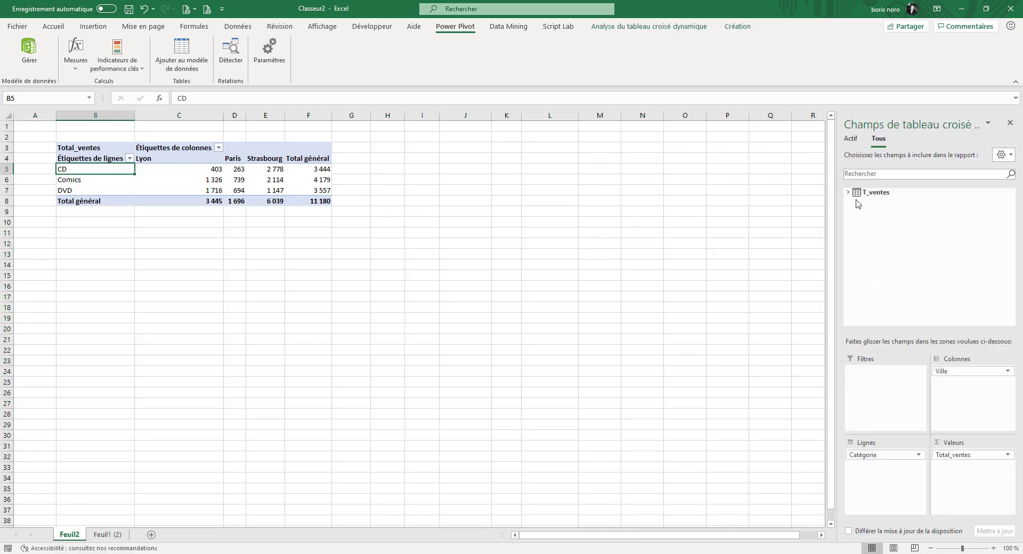
drag(954, 371, 895, 454)
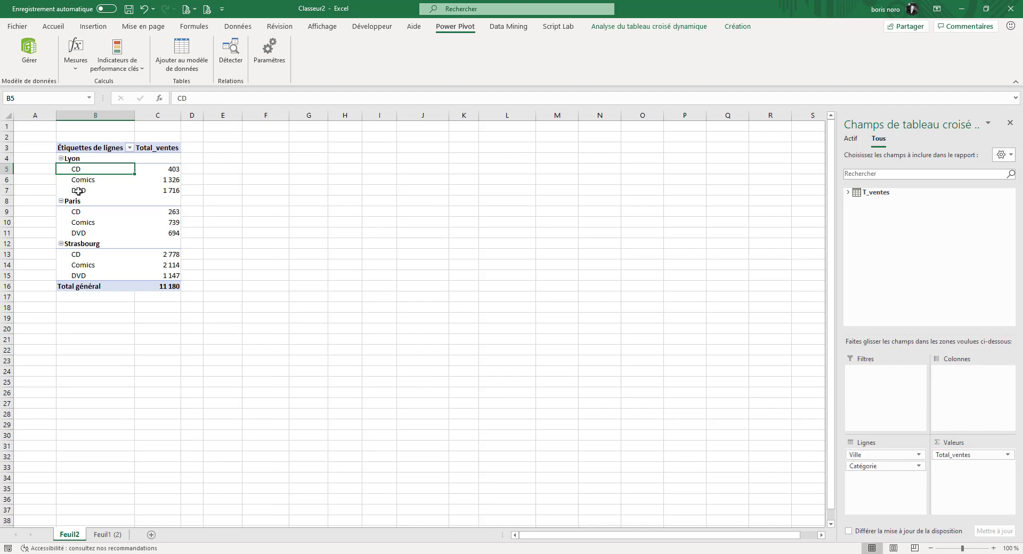
click(848, 193)
drag(867, 272, 969, 468)
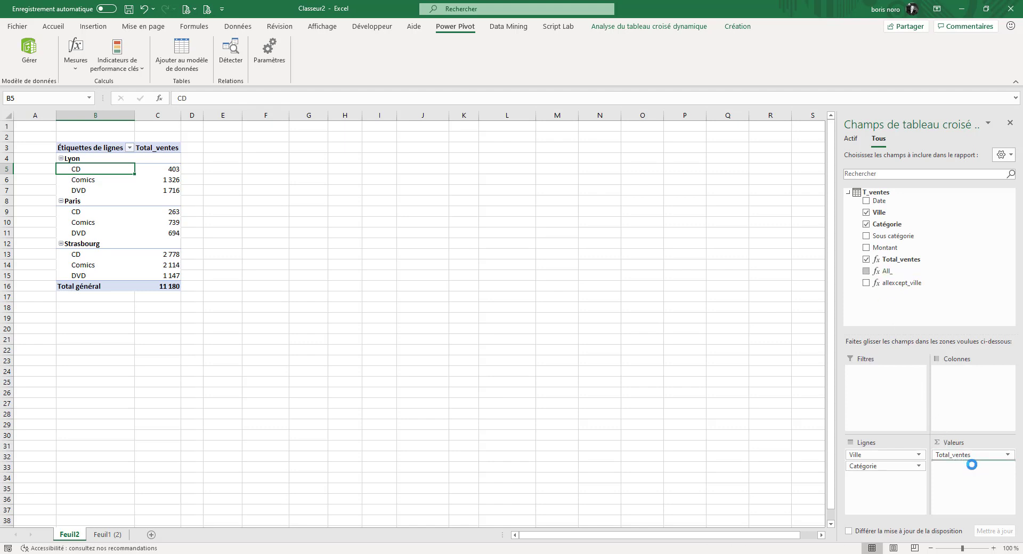
- Rename the All_ measure All_ville, save it and close the list of measures
click(75, 63)
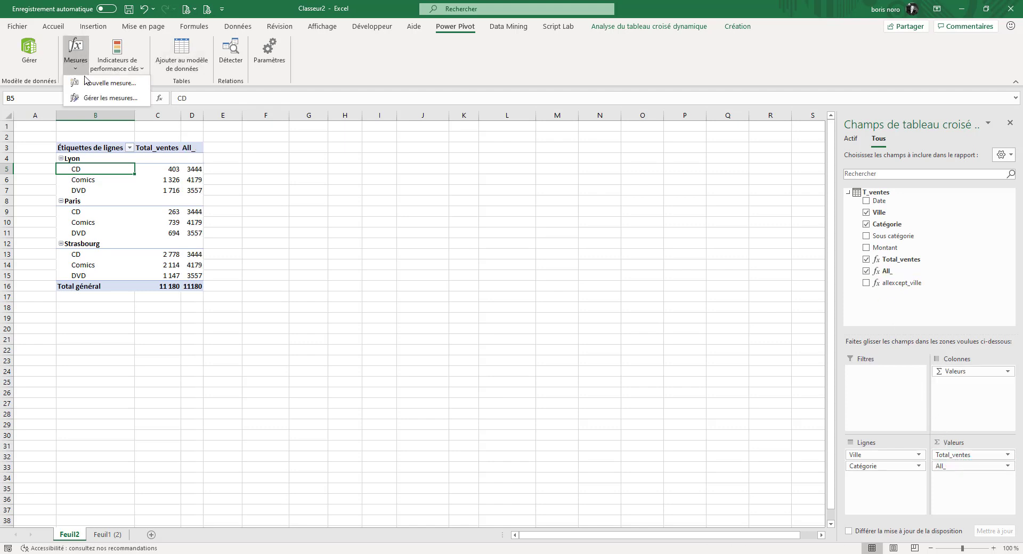
click(106, 99)
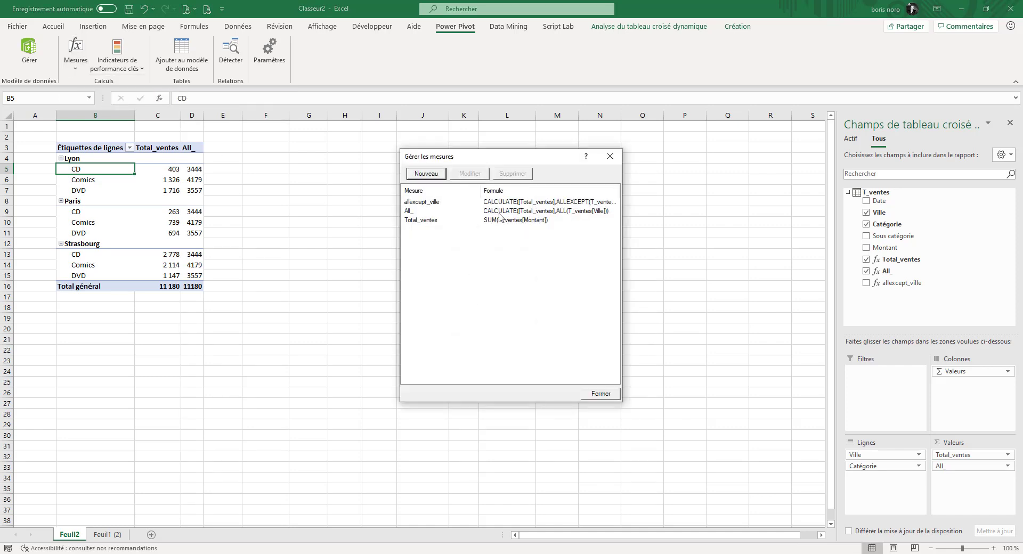
click(501, 213)
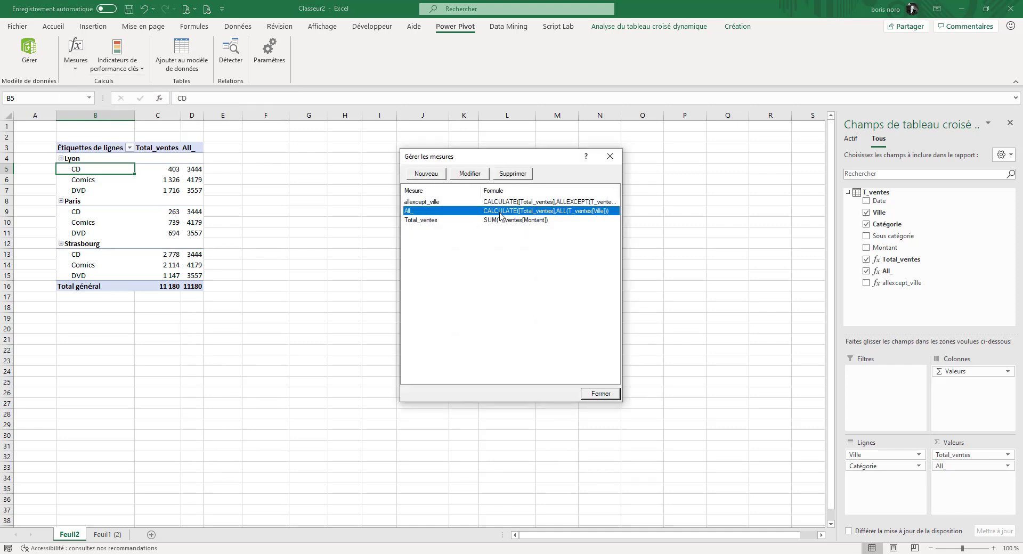
click(471, 175)
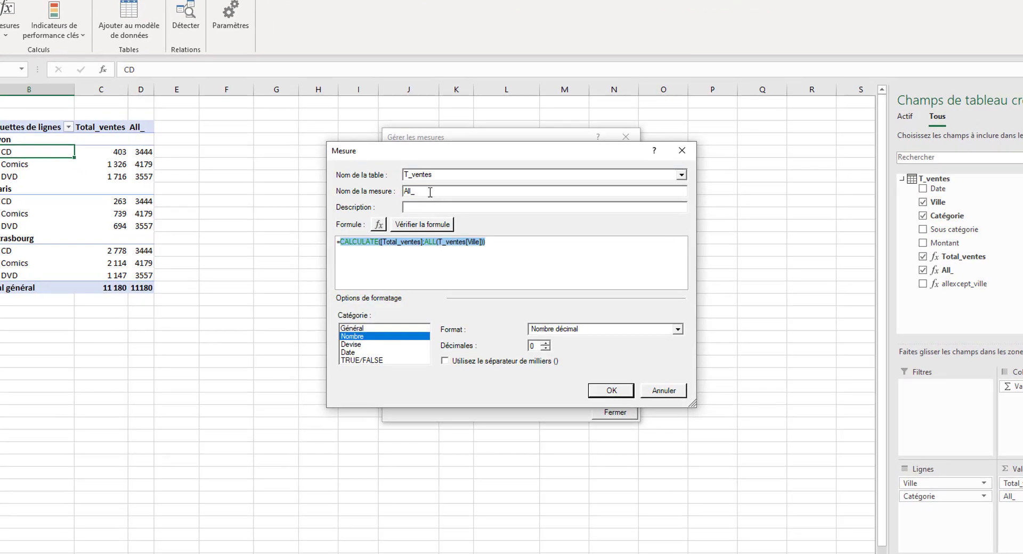
click(437, 196)
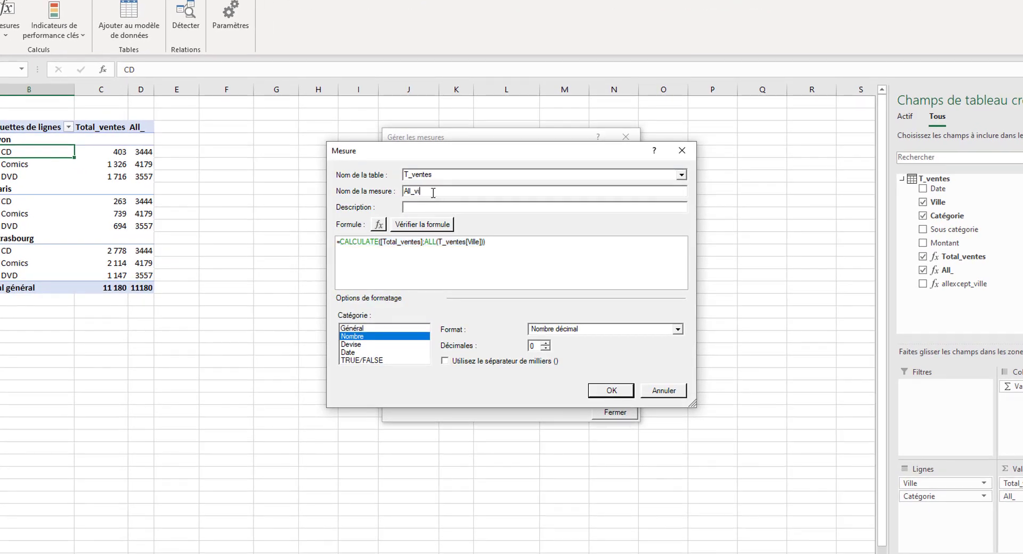
click(476, 252)
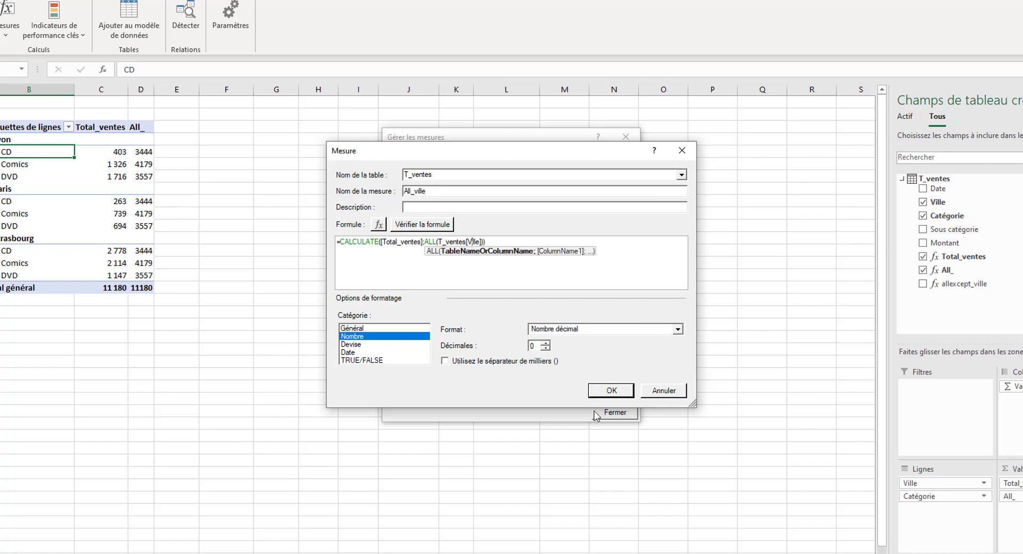
click(612, 391)
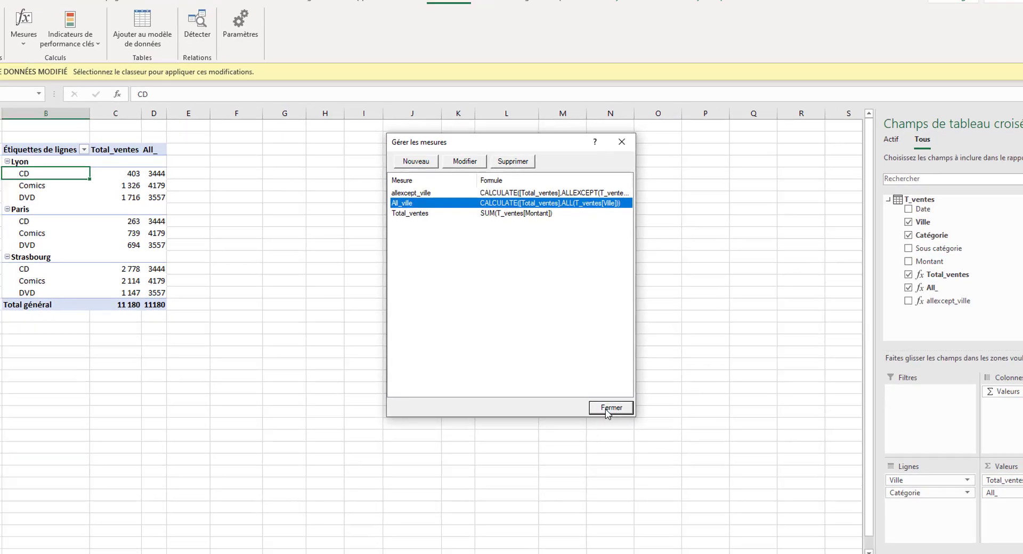
click(610, 414)
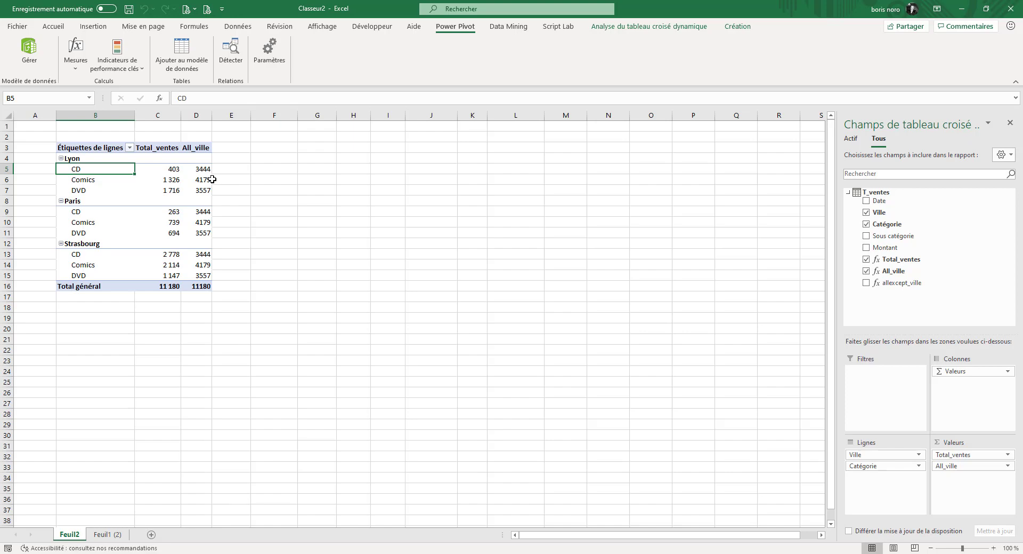
- Start a new measure in T_ventes with the formula =DIVIDE([Total_ventes];[All_ville])
click(75, 58)
click(97, 83)
text(=DIVIDE()
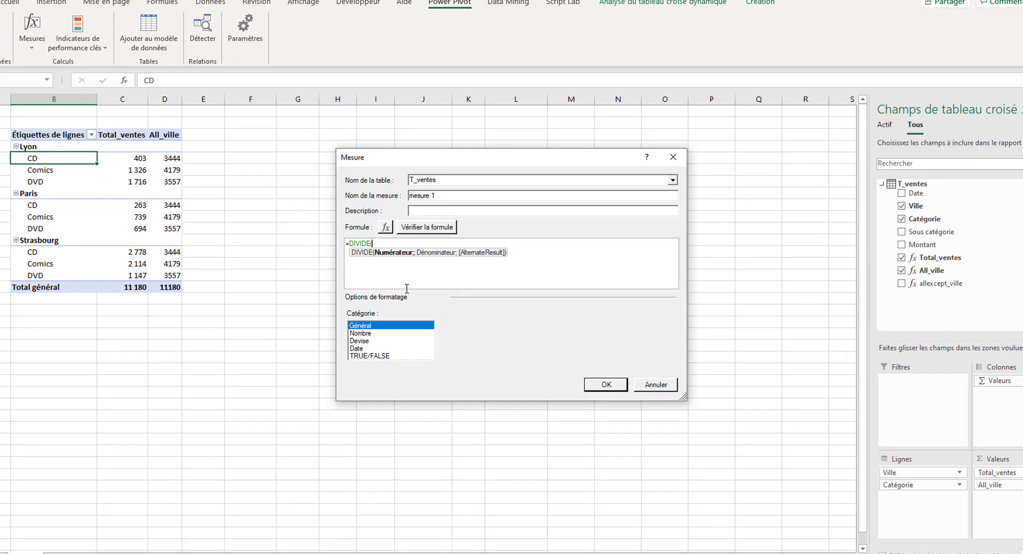
text([)
double_click(419, 341)
text(;)
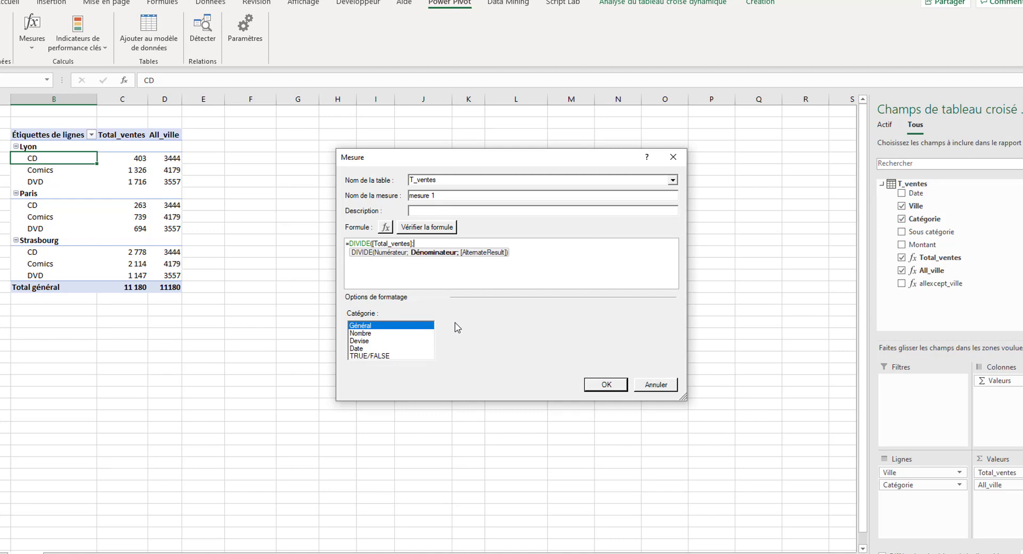
text(all)
double_click(442, 313)
text())
- Format the new measure as a Pourcentage number, name it %_total_produit and save it
click(376, 333)
click(669, 326)
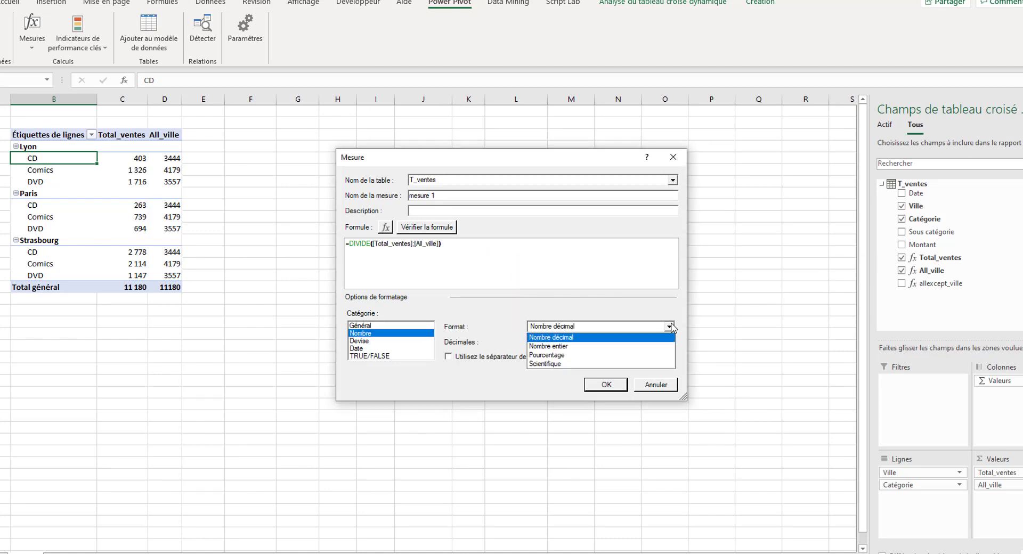
click(650, 356)
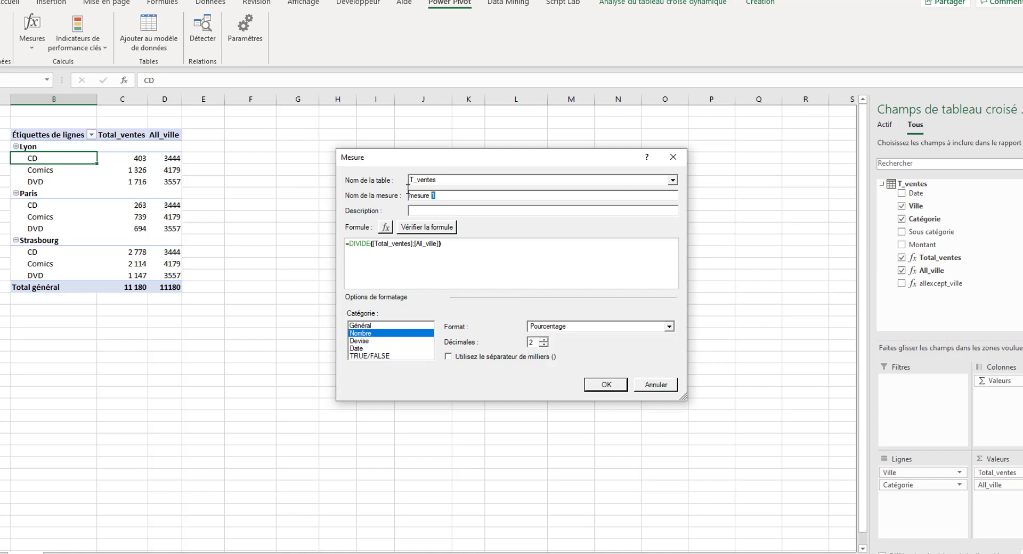
drag(409, 195, 475, 213)
text(%_total_produit)
click(618, 386)
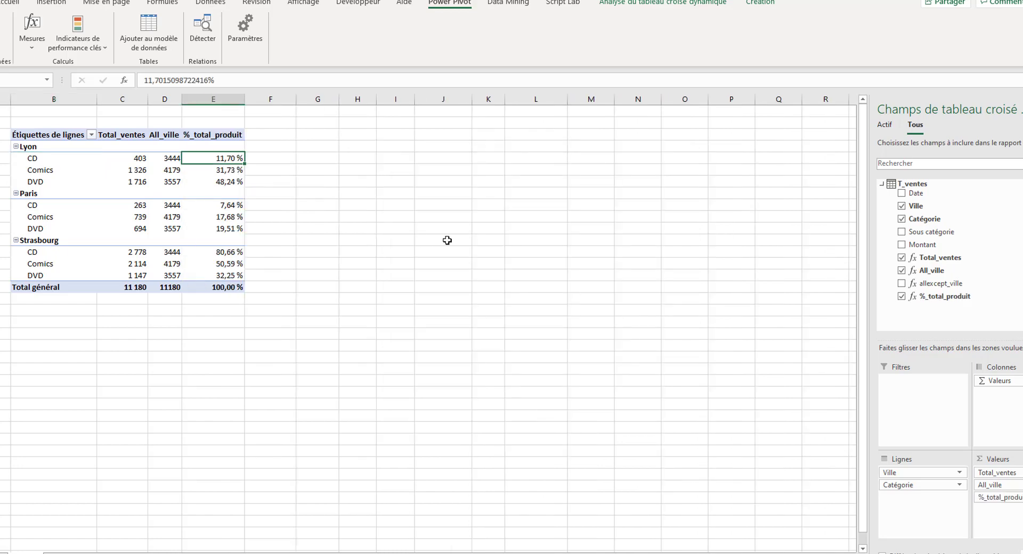
click(25, 158)
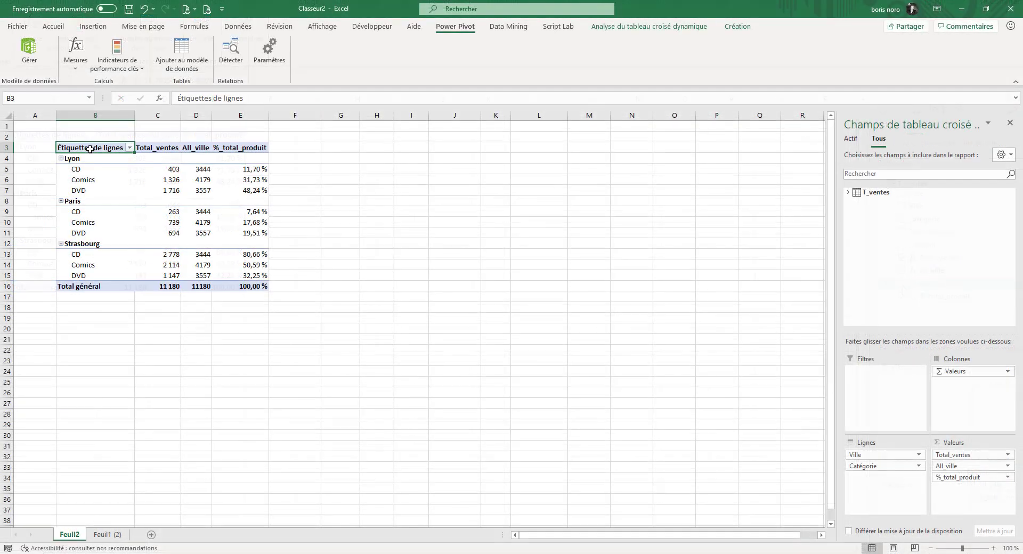
- Copy the whole pivot table to cell B20 and move Catégorie above Ville in the copy's rows
drag(91, 149, 240, 288)
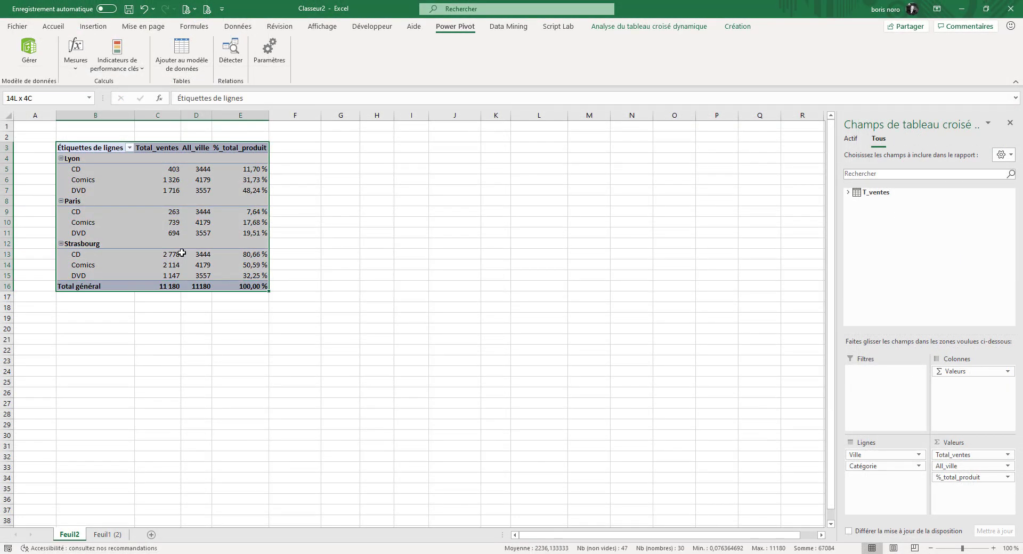
key(ctrl+c)
click(95, 329)
key(ctrl+v)
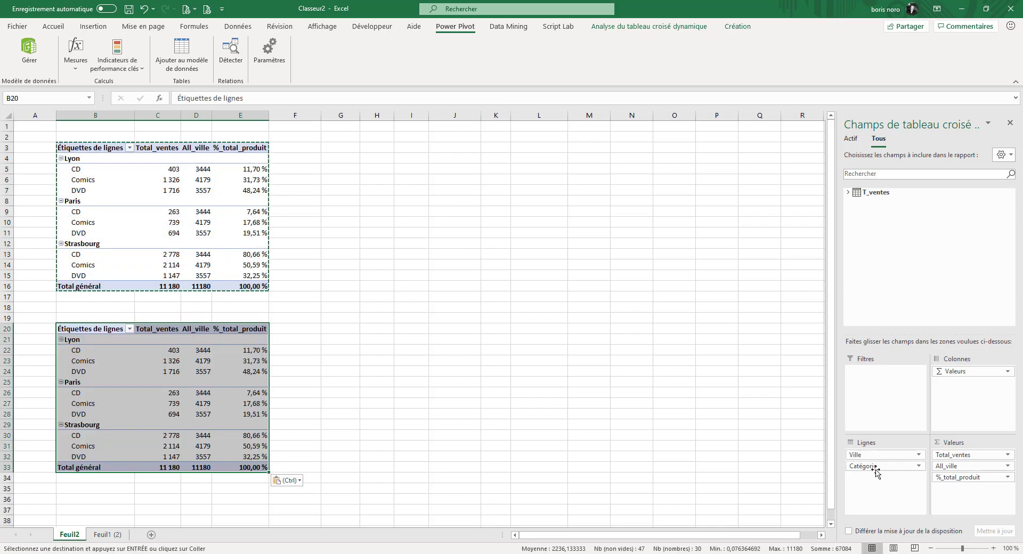
drag(875, 468, 881, 451)
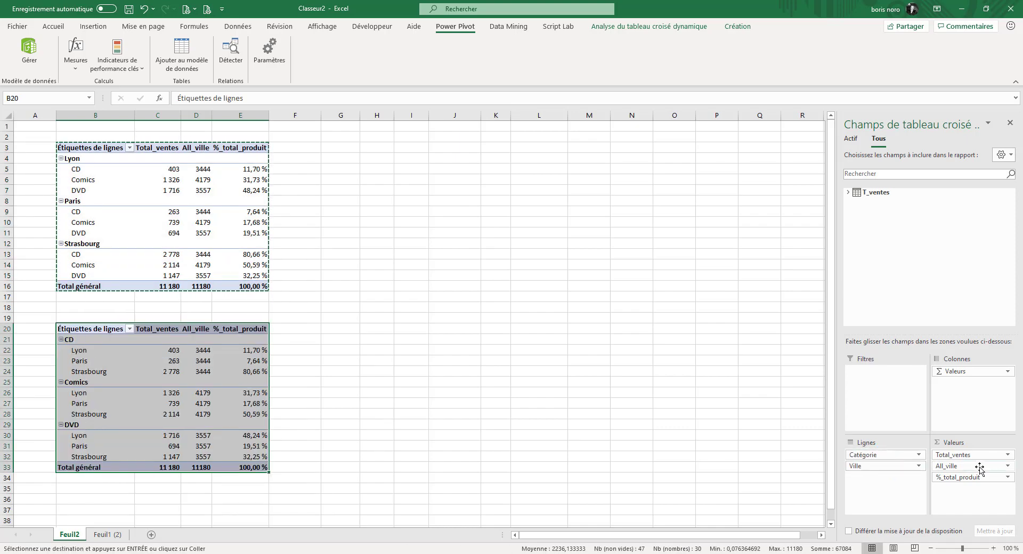
- In the lower pivot table, replace the All_ville and %_total_produit values with the allexcept_ville measure
click(849, 193)
click(866, 271)
click(867, 272)
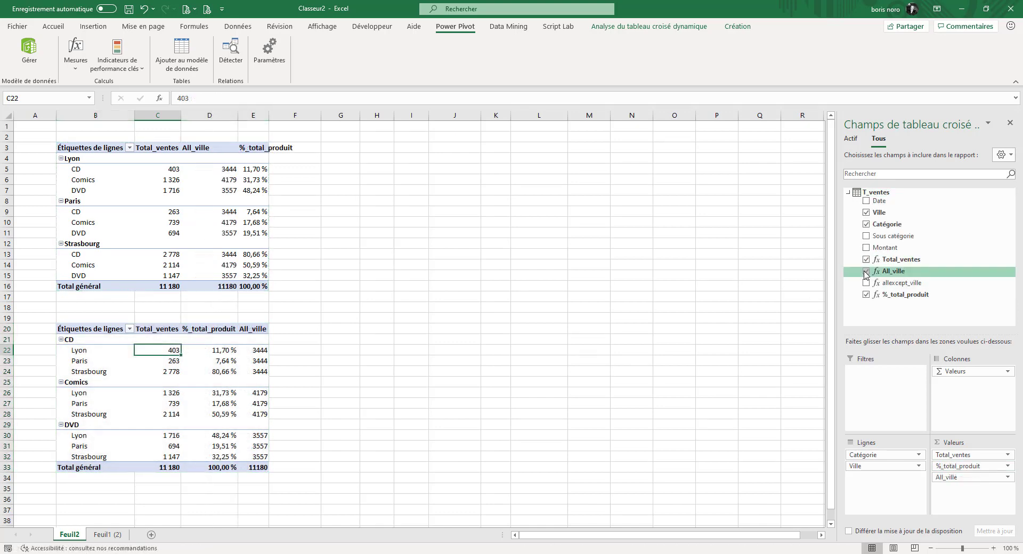
click(866, 271)
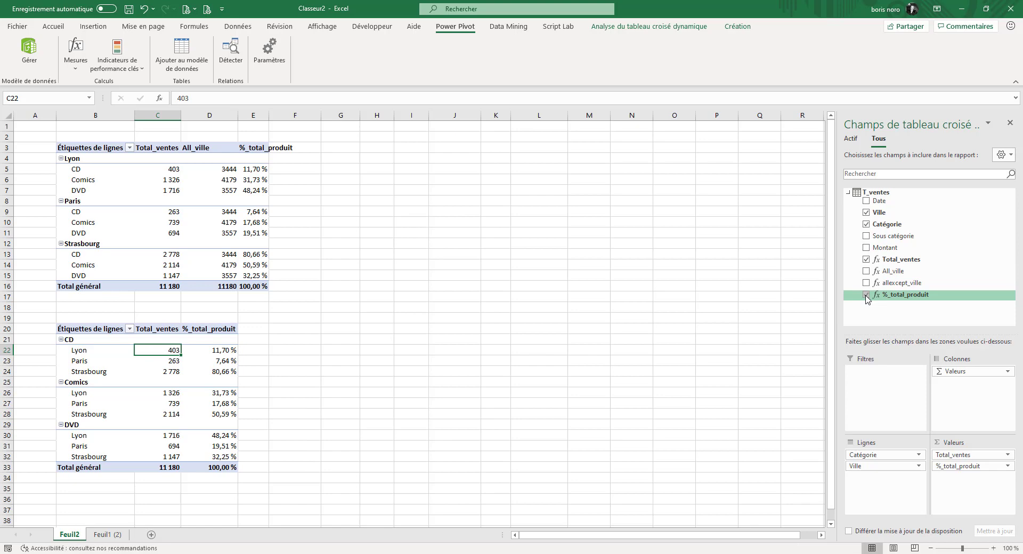
click(867, 296)
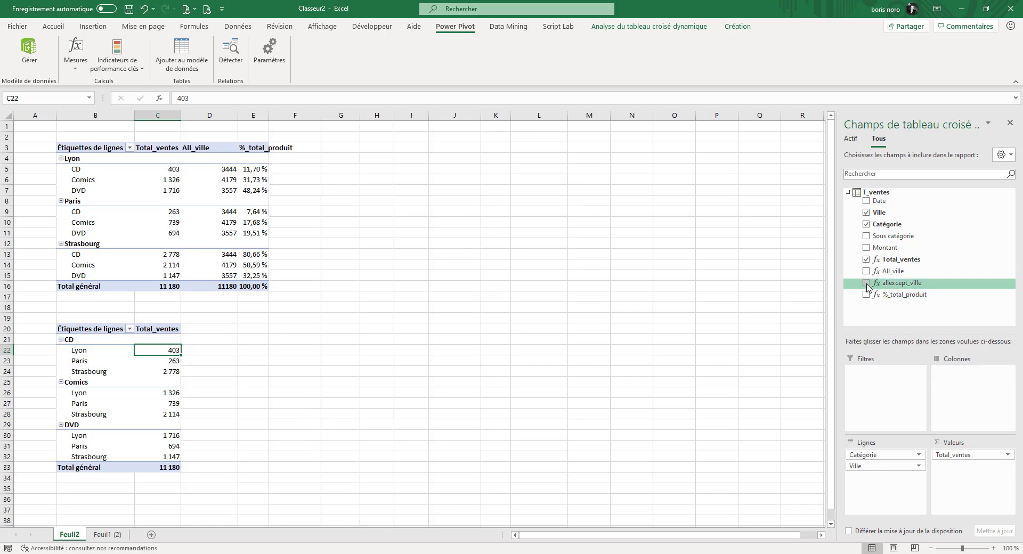
click(867, 283)
drag(163, 332, 165, 472)
click(221, 329)
drag(221, 330, 225, 457)
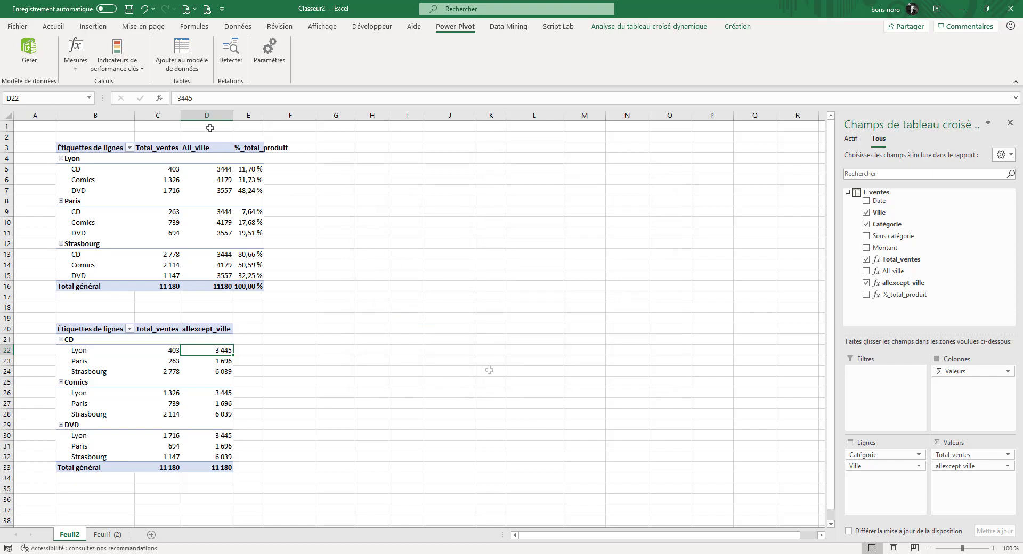
- Start another new measure in T_ventes with the formula =DIVIDE([Total_ventes];[allexcept_ville])
click(77, 59)
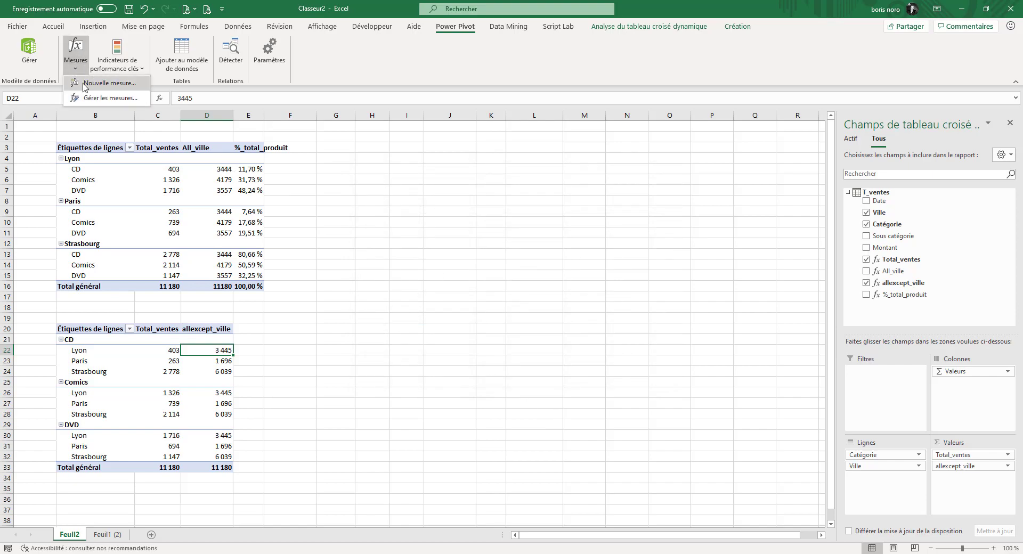
click(374, 154)
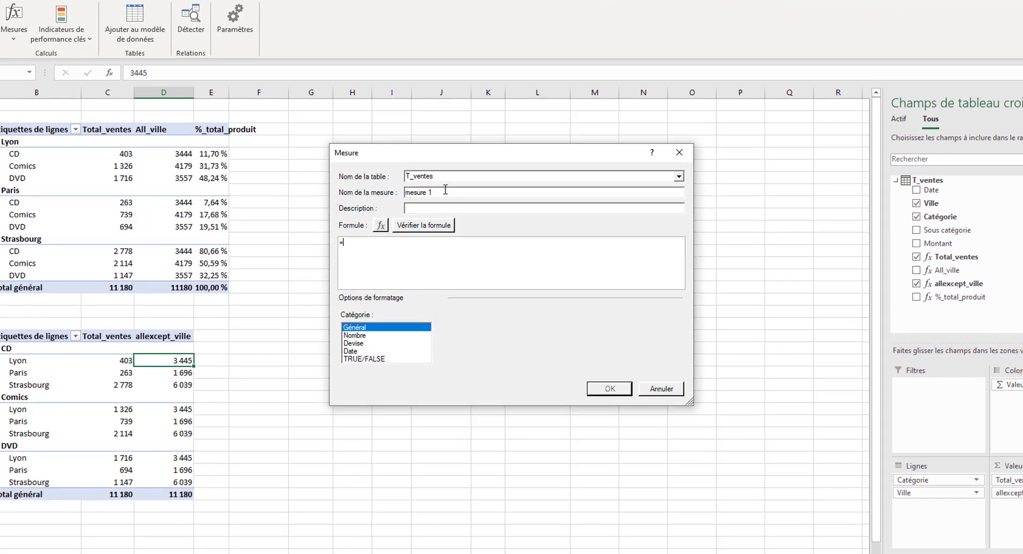
text(DIVIDE()
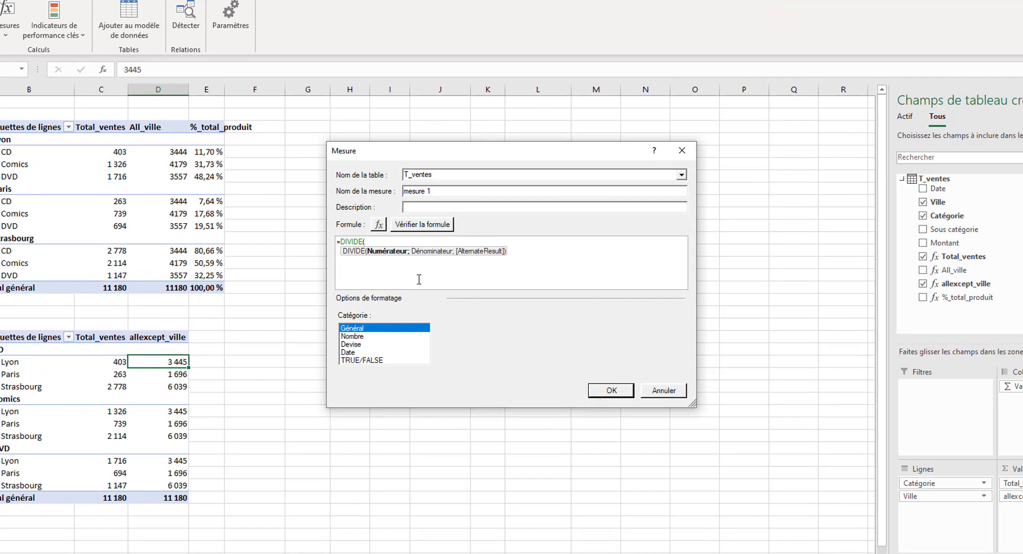
text(to)
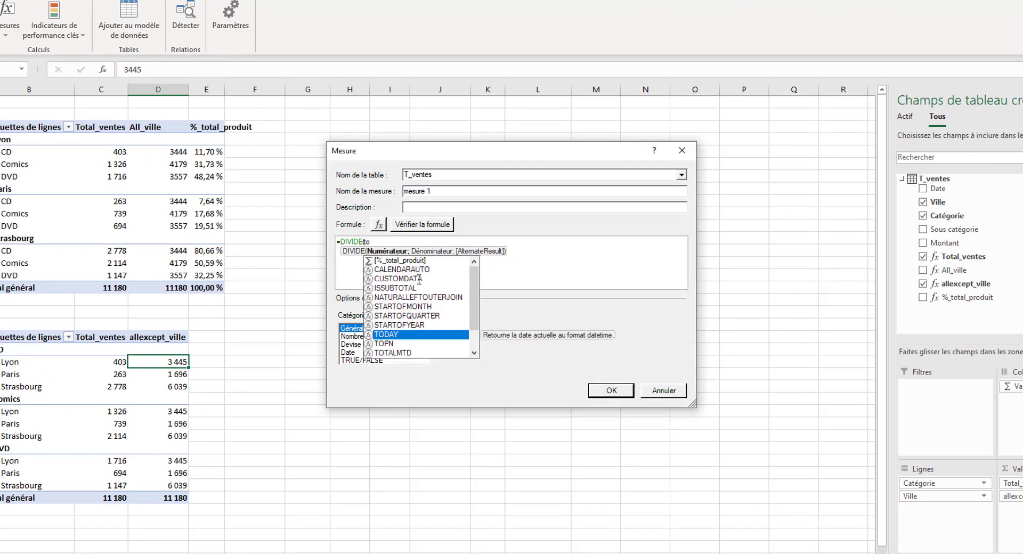
text(t)
key(Tab)
text(;)
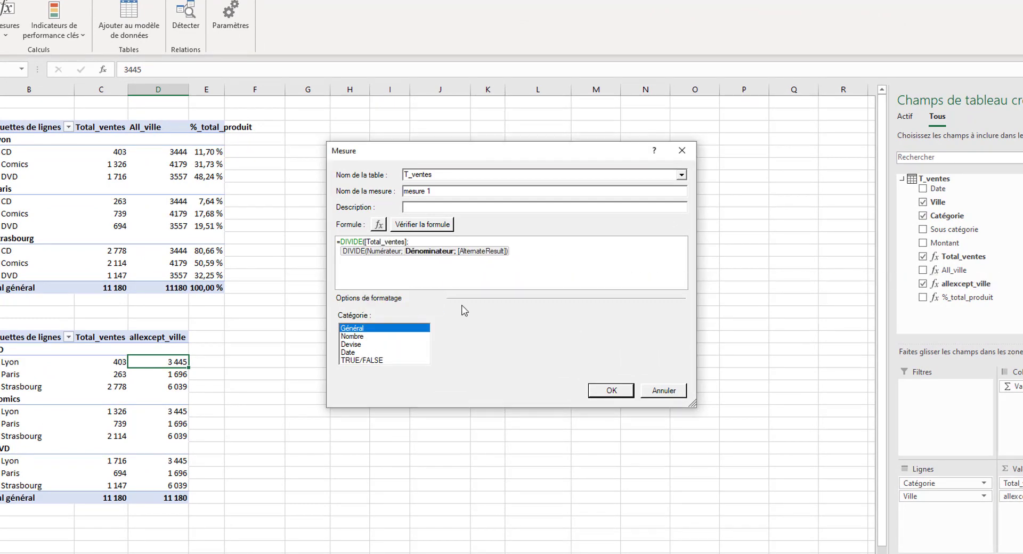
text([al)
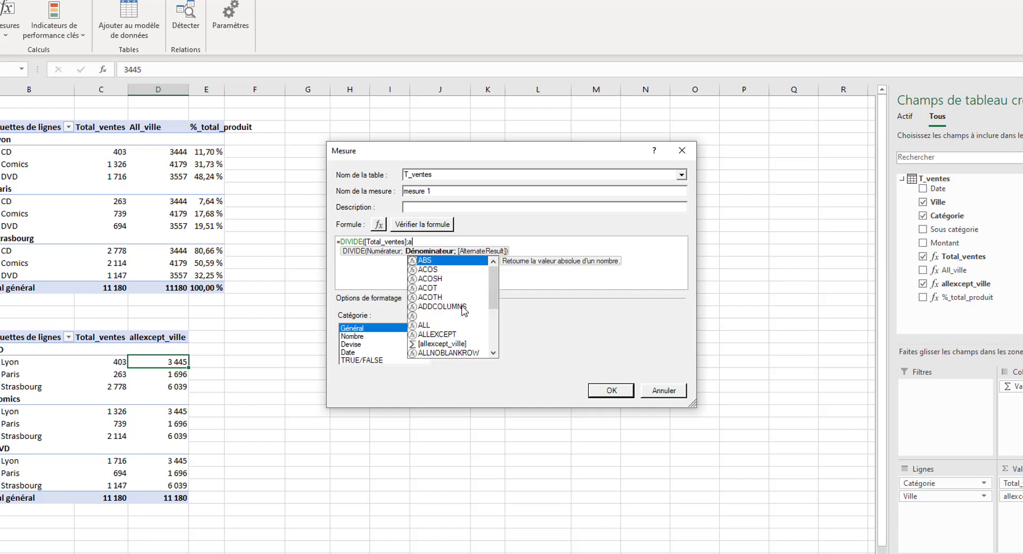
double_click(456, 298)
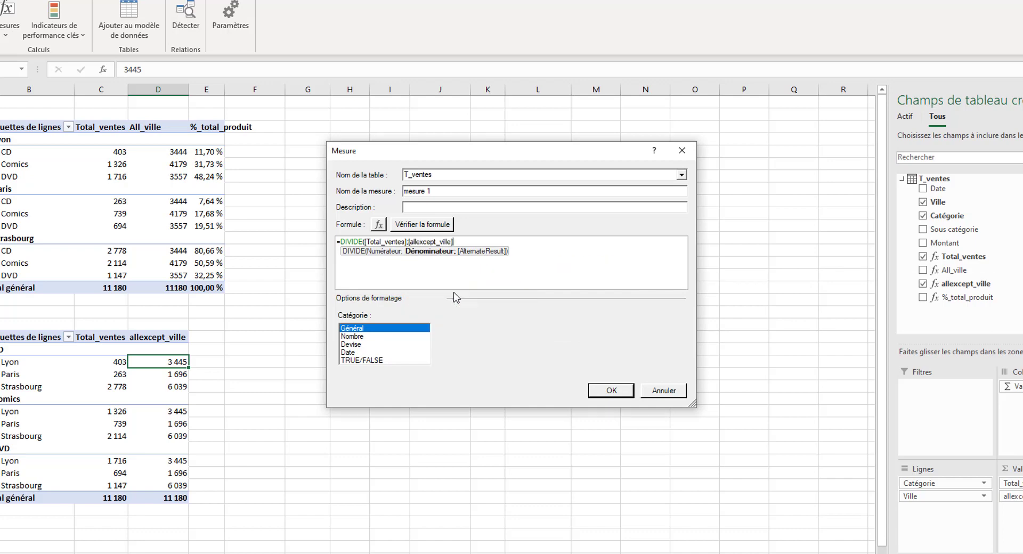
text())
- Name the measure %_total_ville, format it as a Pourcentage number and save it
click(419, 192)
key(ctrl+a)
key(BackSpace)
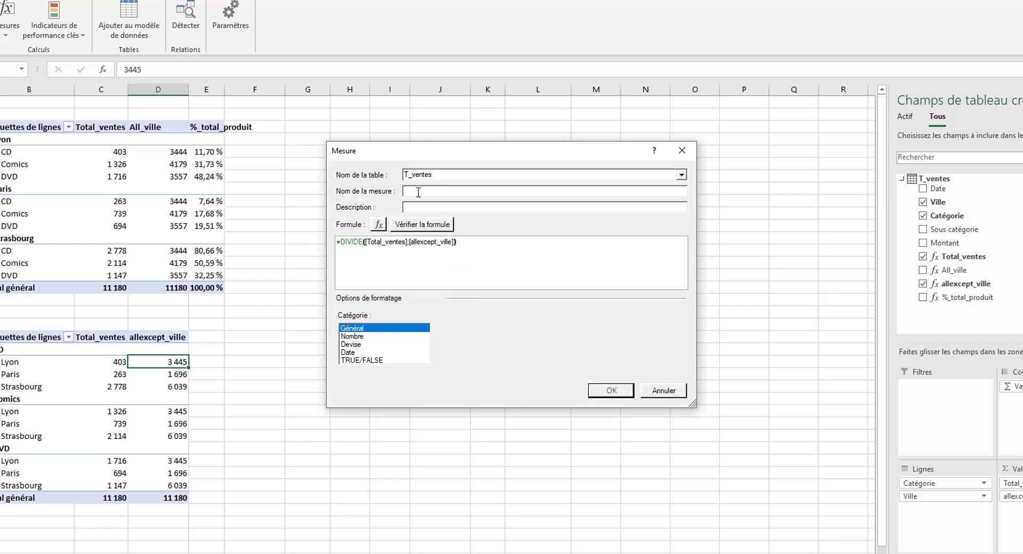
text(%_total_ville)
click(372, 337)
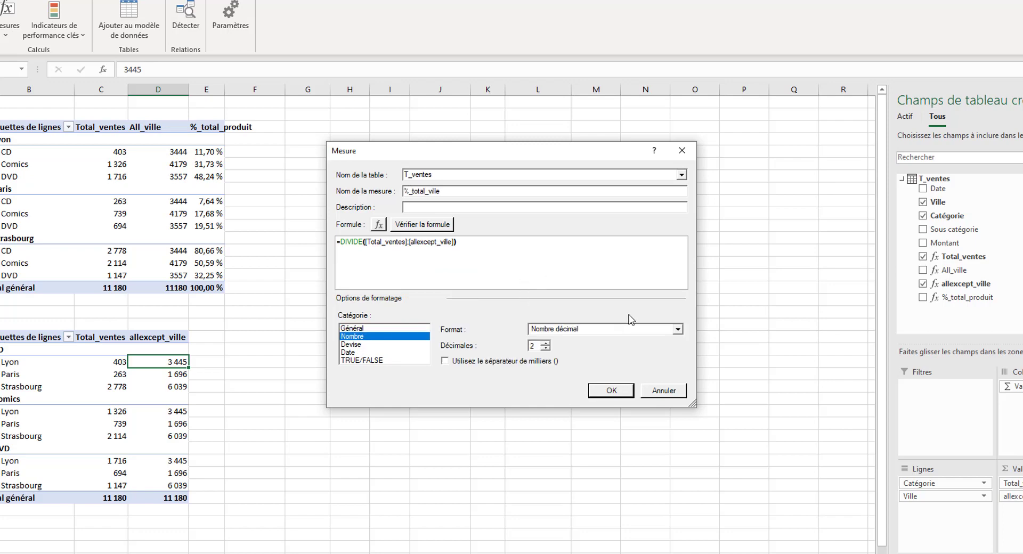
click(679, 331)
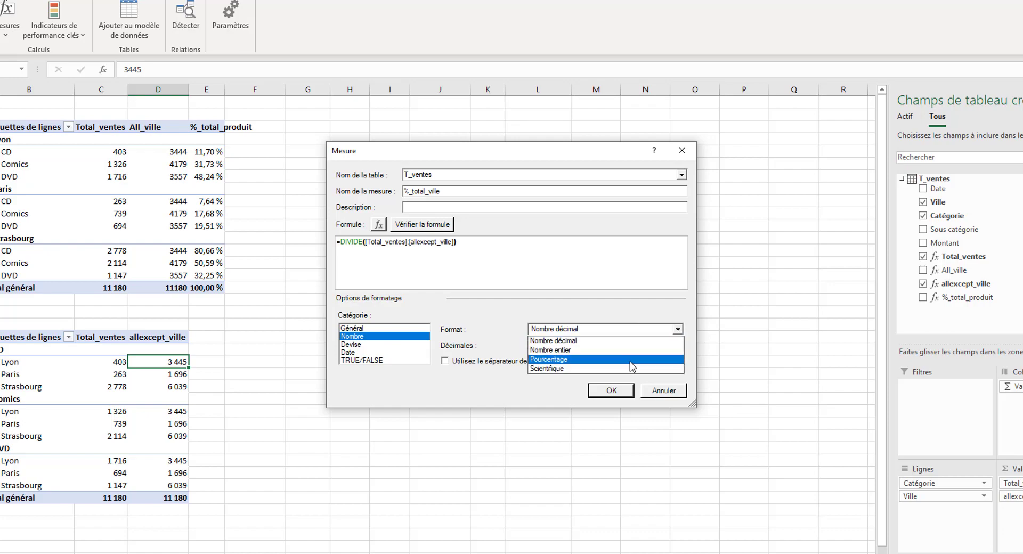
click(630, 357)
click(611, 390)
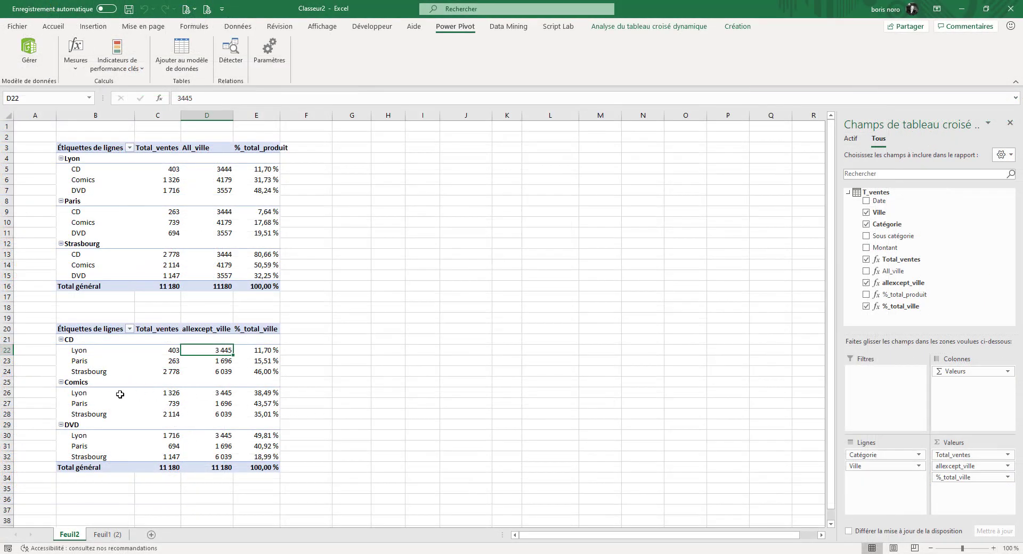
- Examine Lyon's %_total_ville share under each of the CD, Comics and DVD categories in the lower pivot table
click(257, 353)
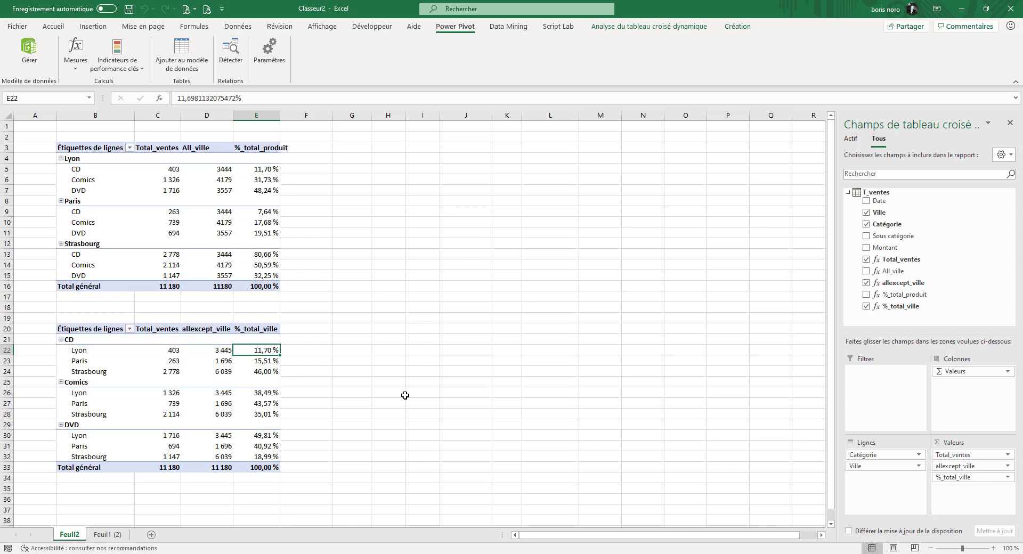
key(Down)
key(Down)
key(Down)
key(Down)
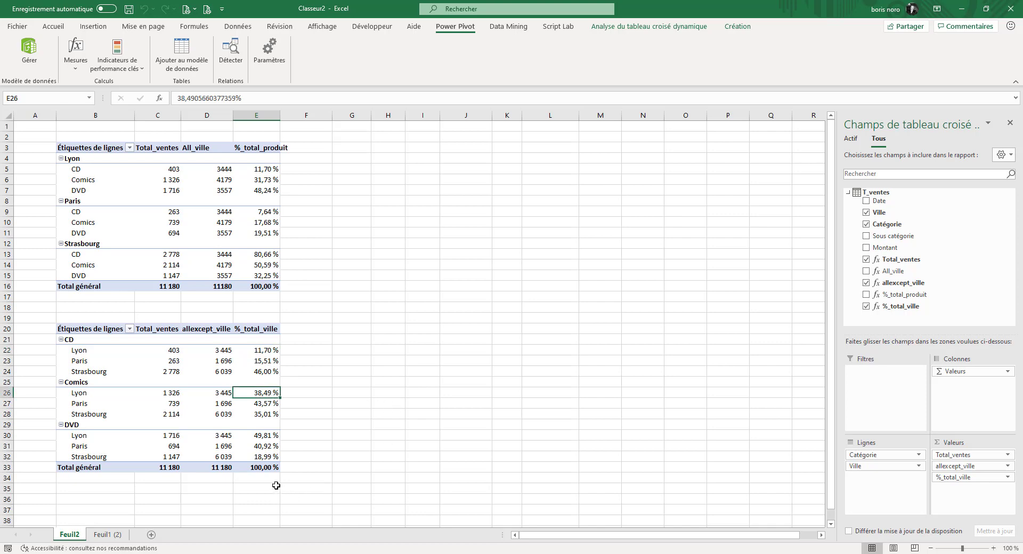
key(Down)
key(Down)
key(Down)
key(Down)
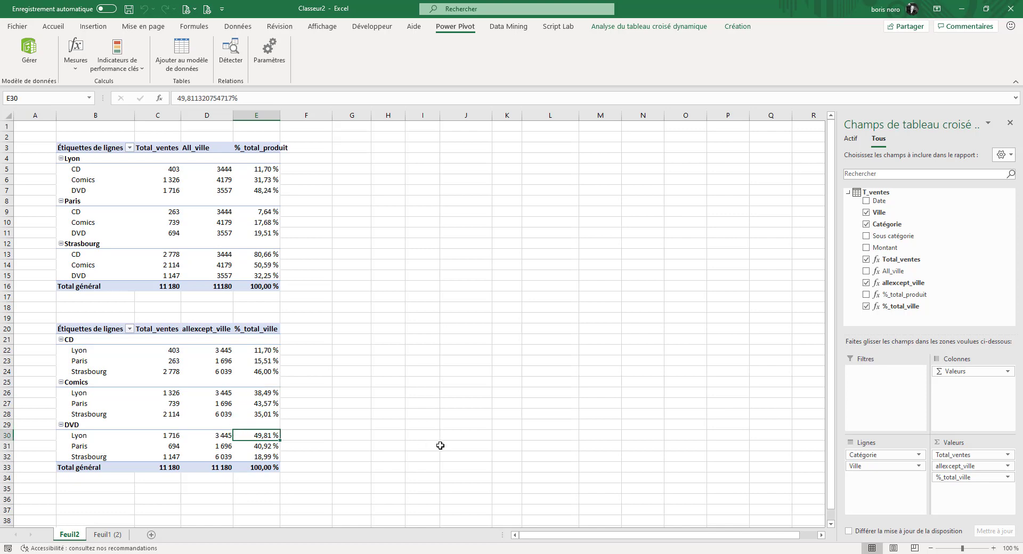